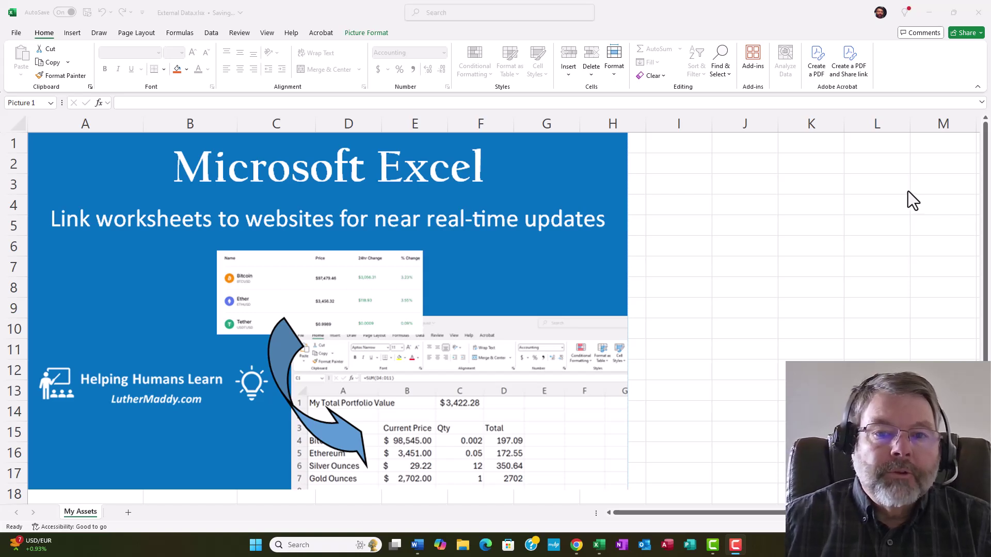
Step: Delete the title picture covering the portfolio sheet
click(564, 159)
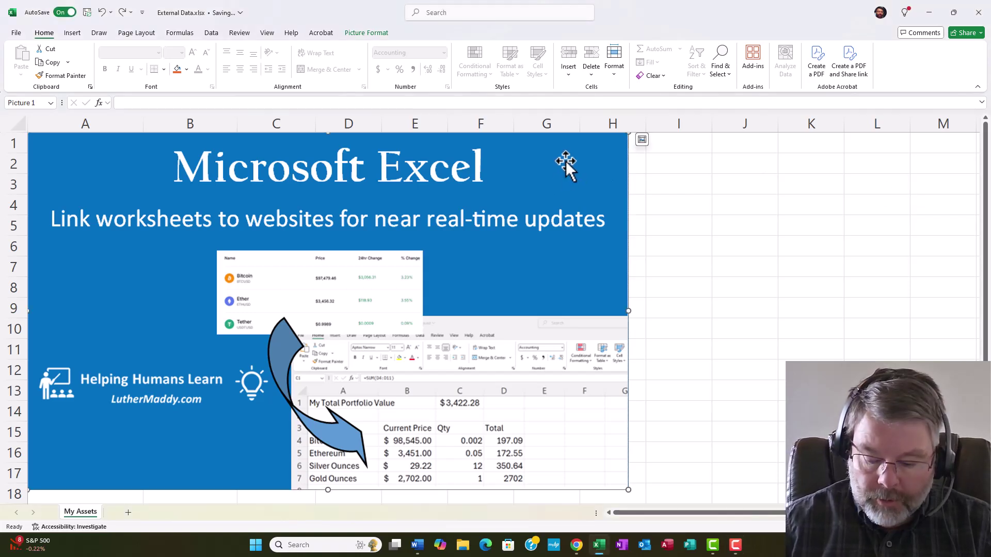
key(Delete)
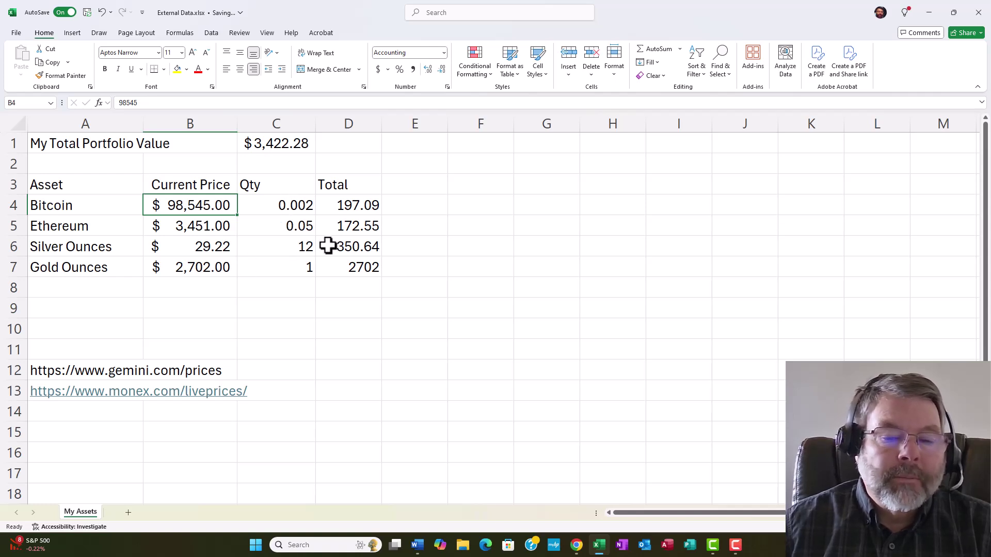
Step: Set the Bitcoin price in B4 to 99000, then check the Ethereum and Gold prices
click(184, 205)
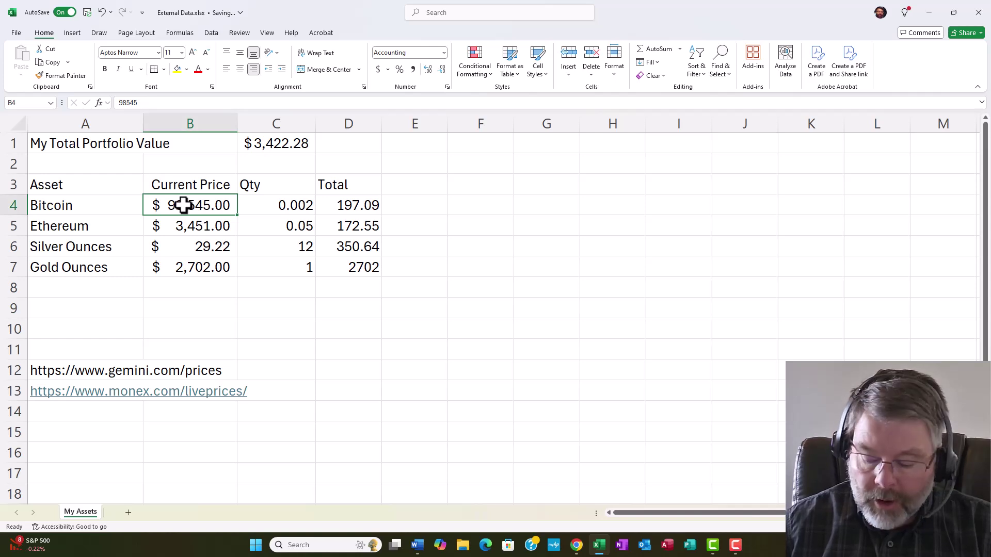
text(99000)
key(Return)
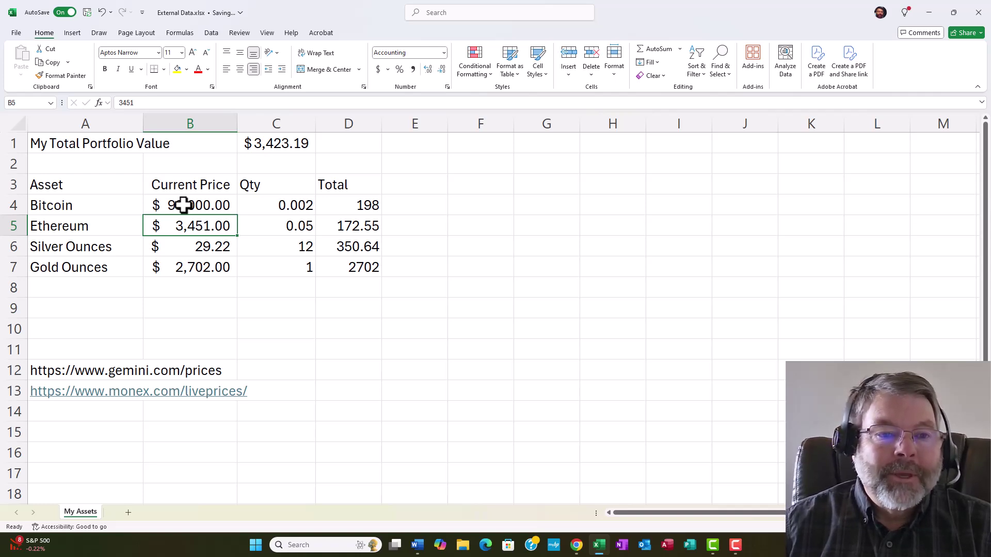
click(174, 205)
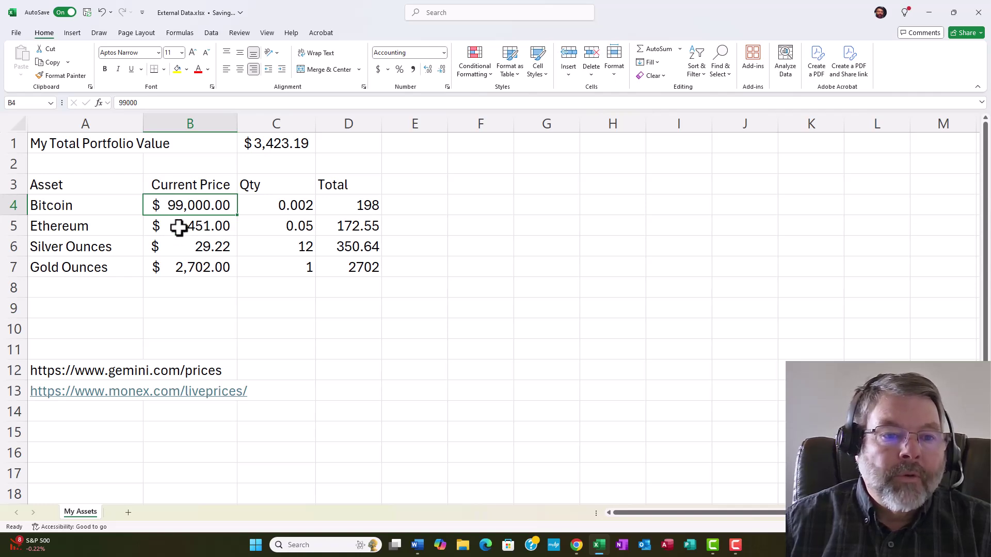
click(179, 227)
click(185, 204)
click(180, 267)
click(186, 205)
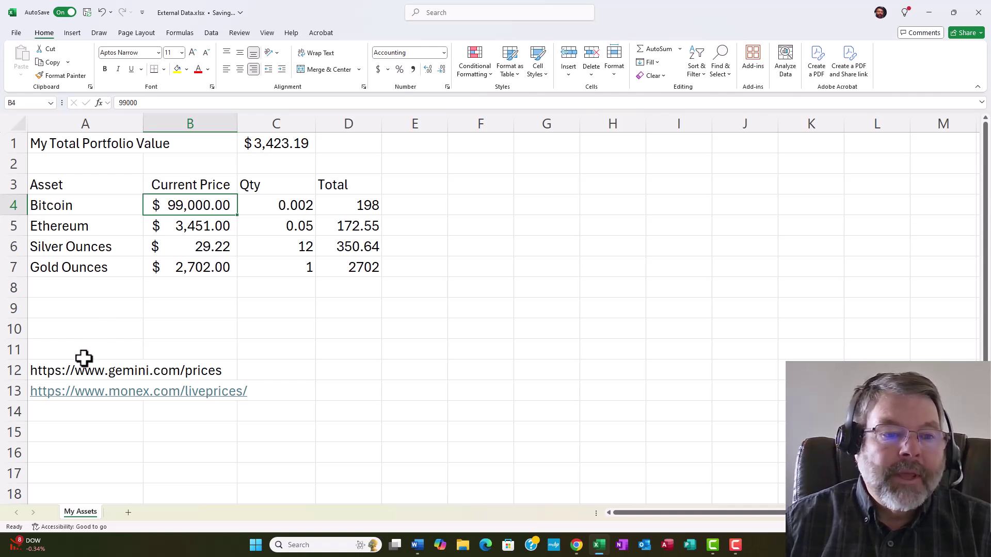
Step: Copy the Gemini prices URL from A12 and bring up the Monex page in Chrome
click(49, 369)
drag(243, 103, 95, 103)
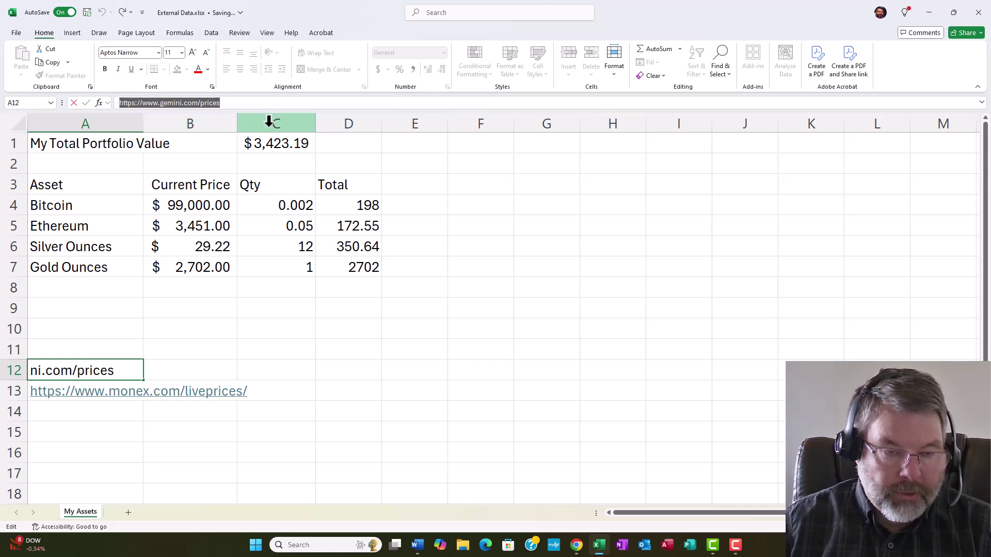
key(ctrl+c)
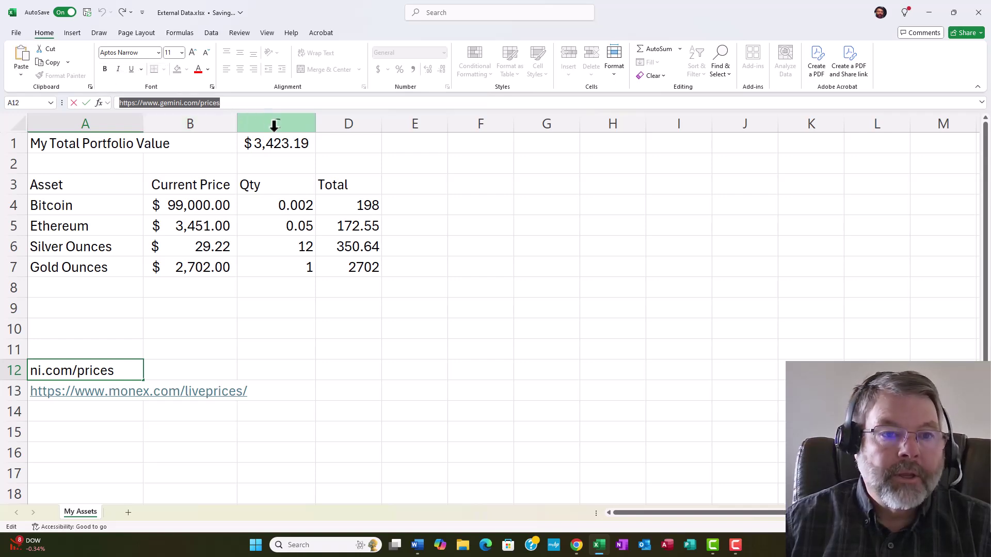
click(575, 547)
Step: Scroll through the Gemini crypto price table
click(469, 485)
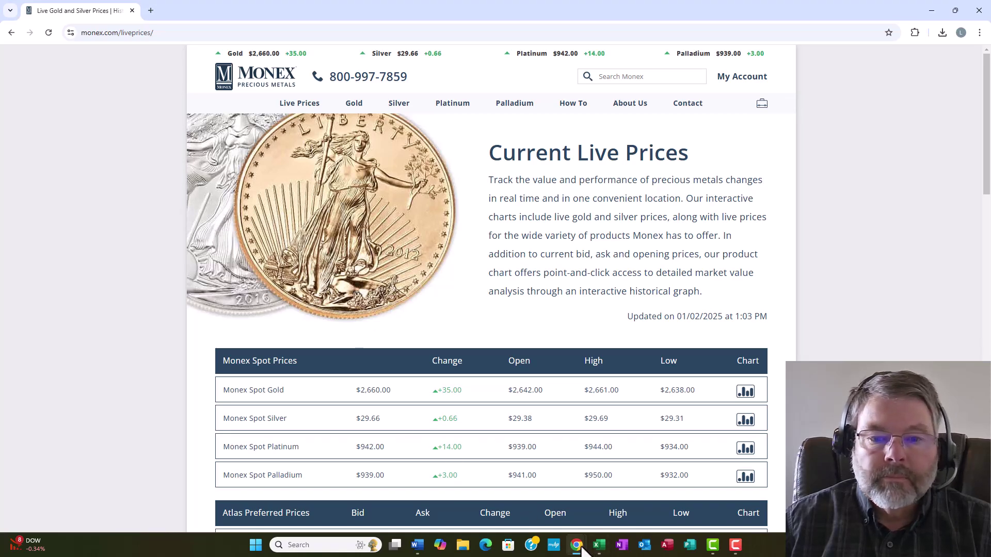
mouse_move(578, 550)
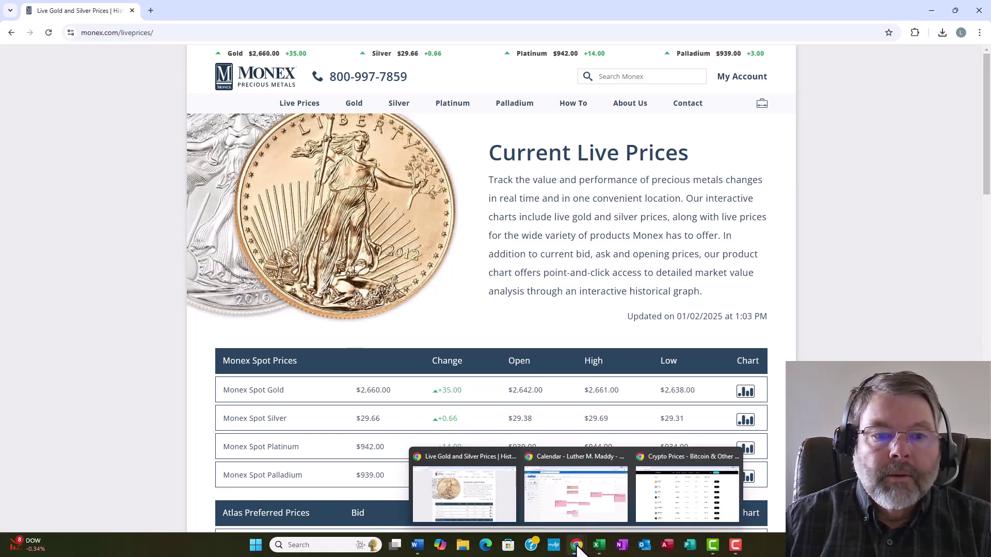
click(668, 494)
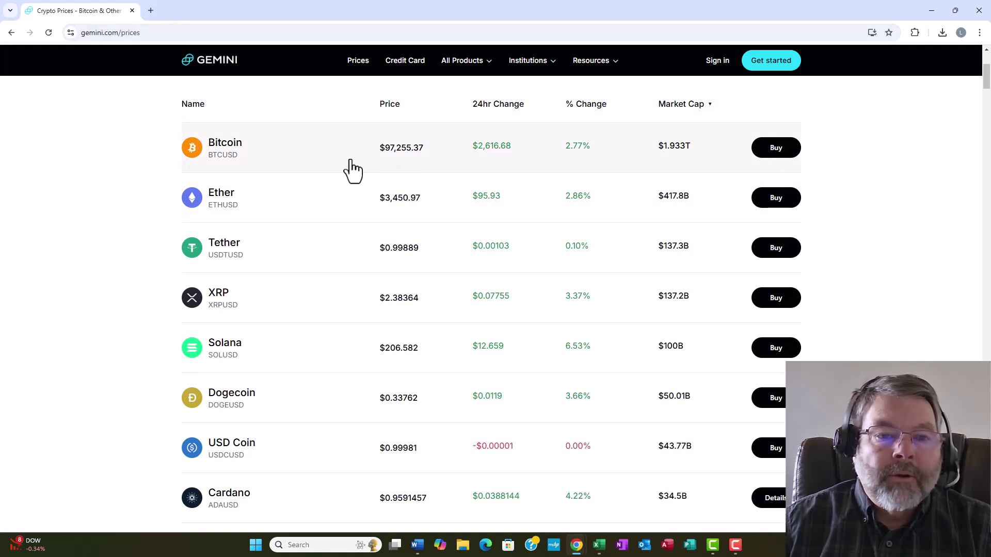
scroll(346, 178, down, 3)
scroll(336, 196, up, 7)
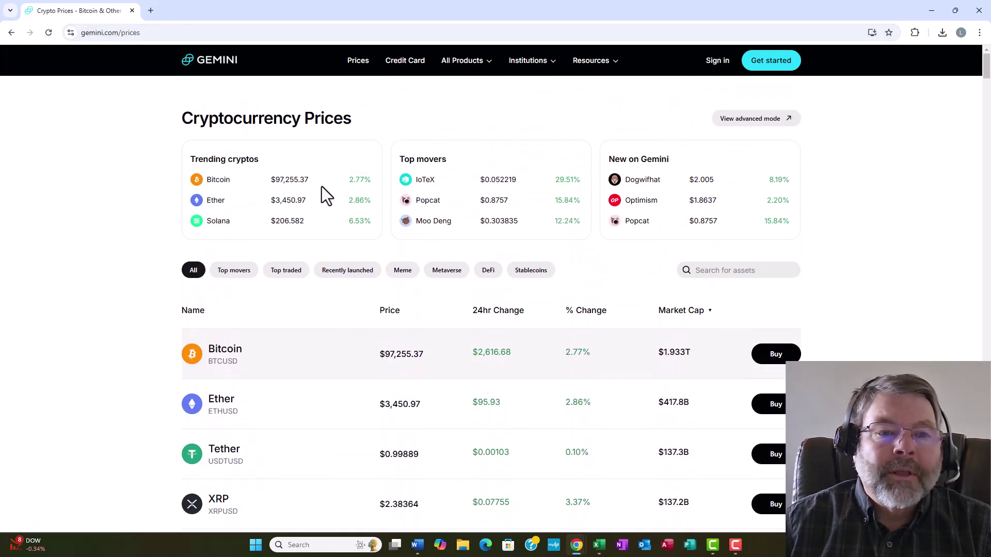
scroll(284, 235, down, 4)
scroll(284, 227, up, 4)
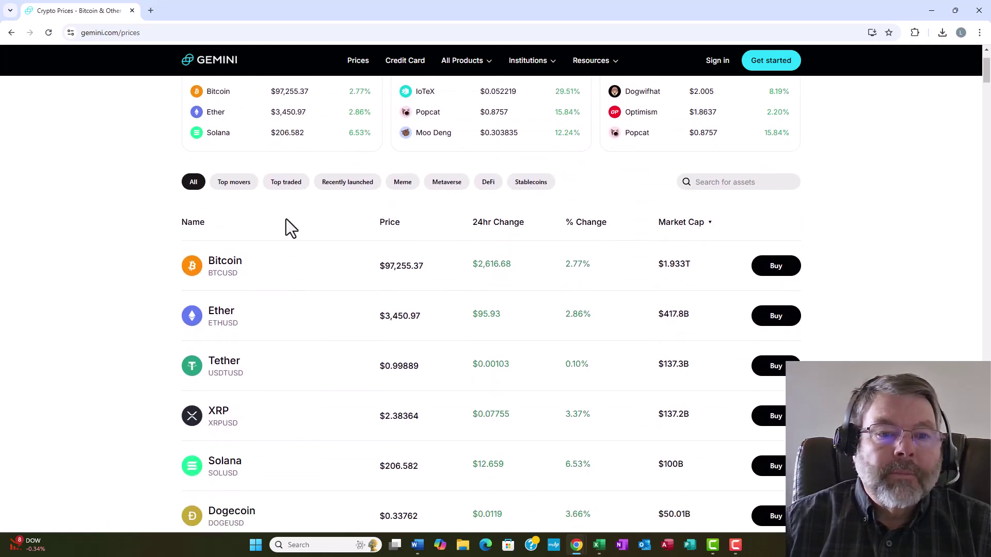
scroll(286, 225, down, 2)
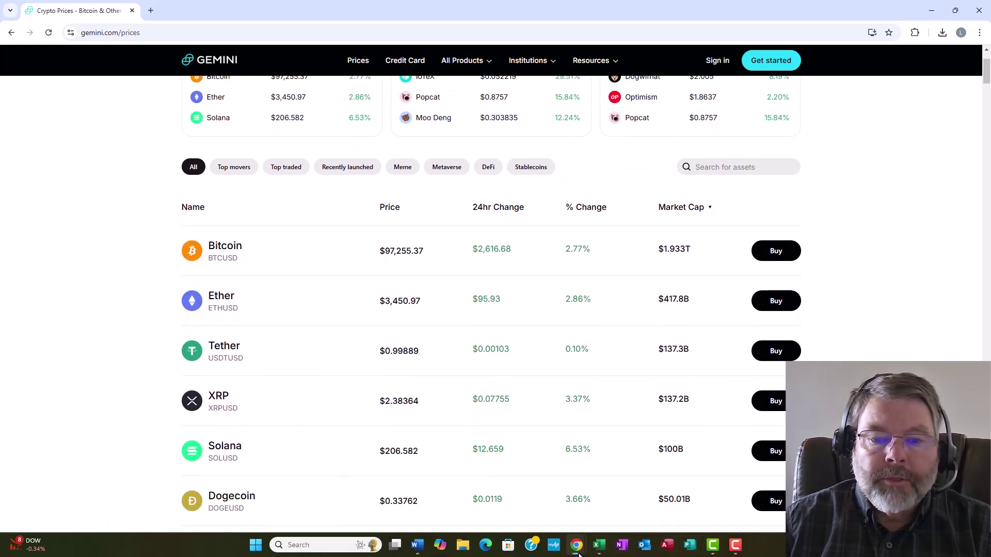
Step: Scroll the Monex metals price table, then minimize the Monex window
mouse_move(577, 548)
click(460, 488)
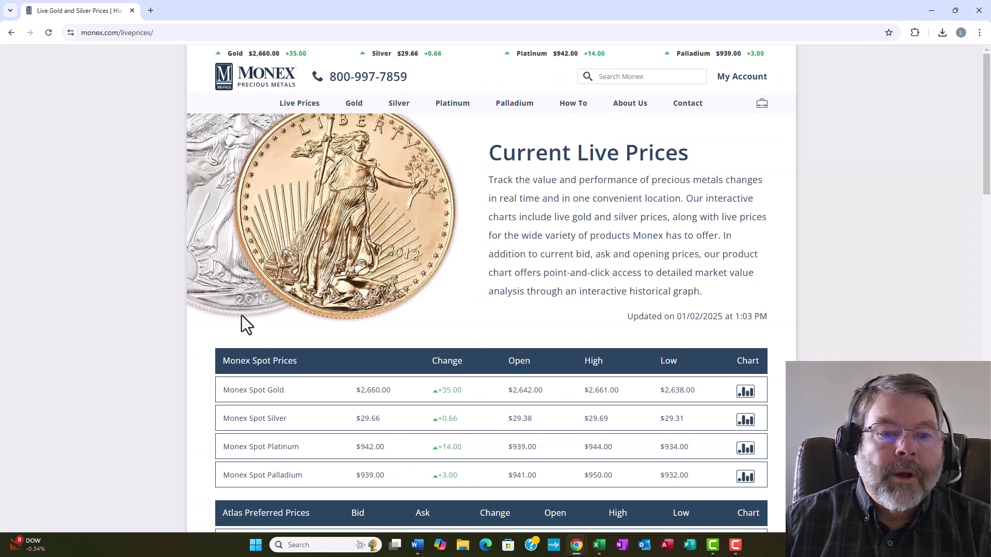
scroll(262, 236, down, 2)
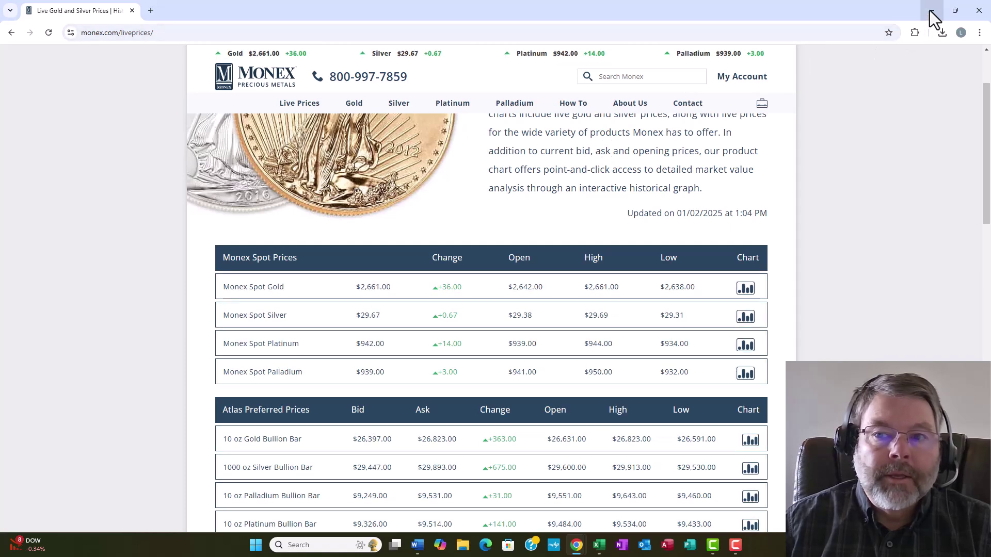
click(930, 10)
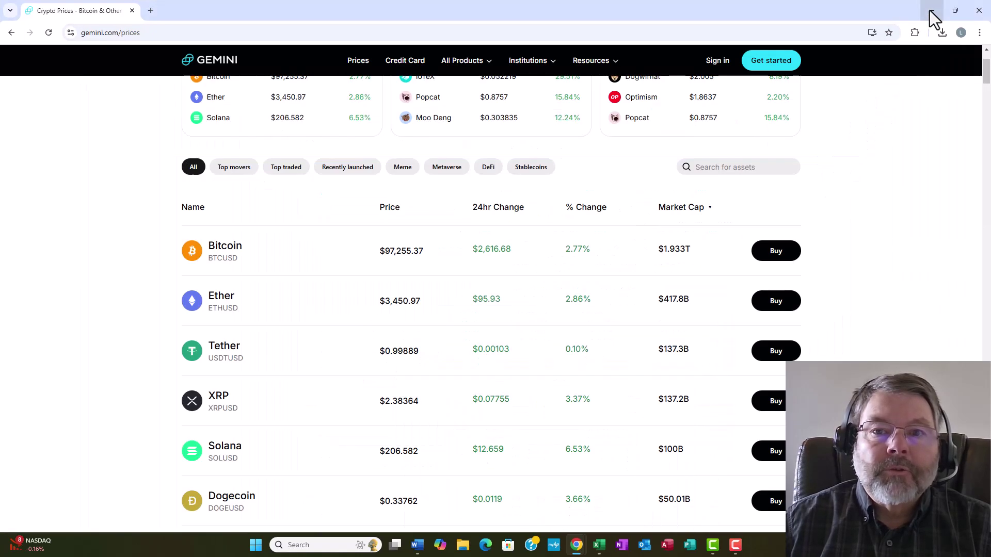
Step: Return to Excel, commit the Gemini URL in A12, and check the prices in B4:B7
click(929, 10)
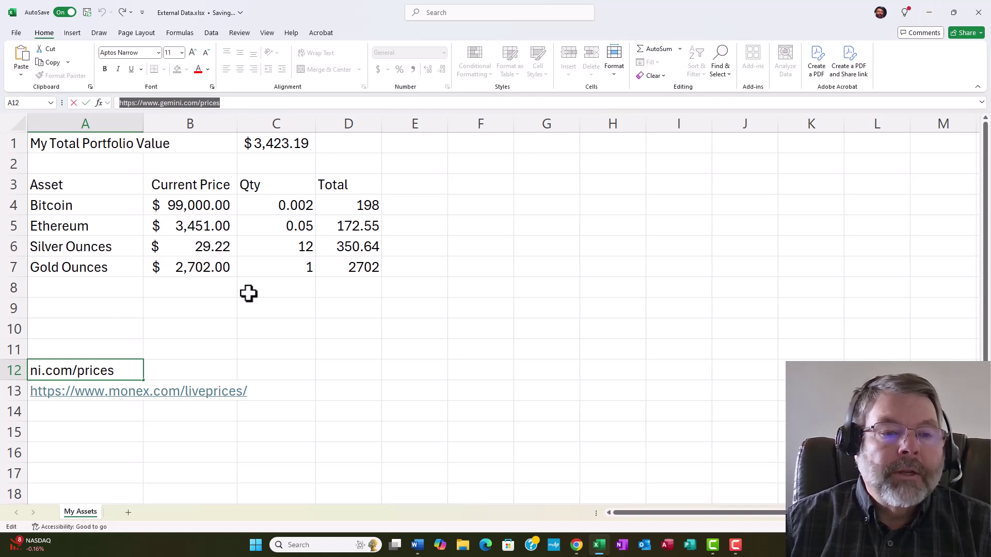
click(99, 421)
click(93, 436)
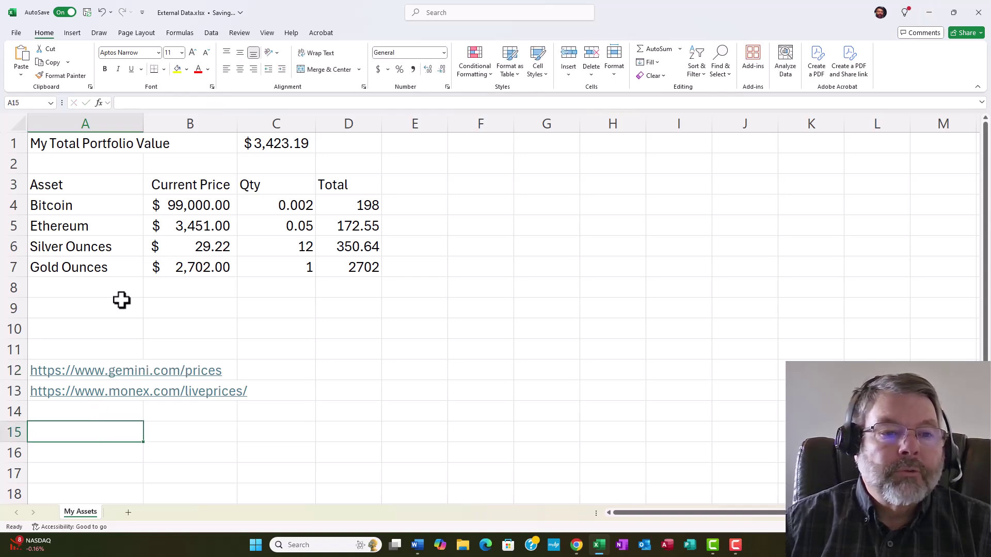
click(200, 204)
click(200, 227)
click(199, 245)
click(196, 267)
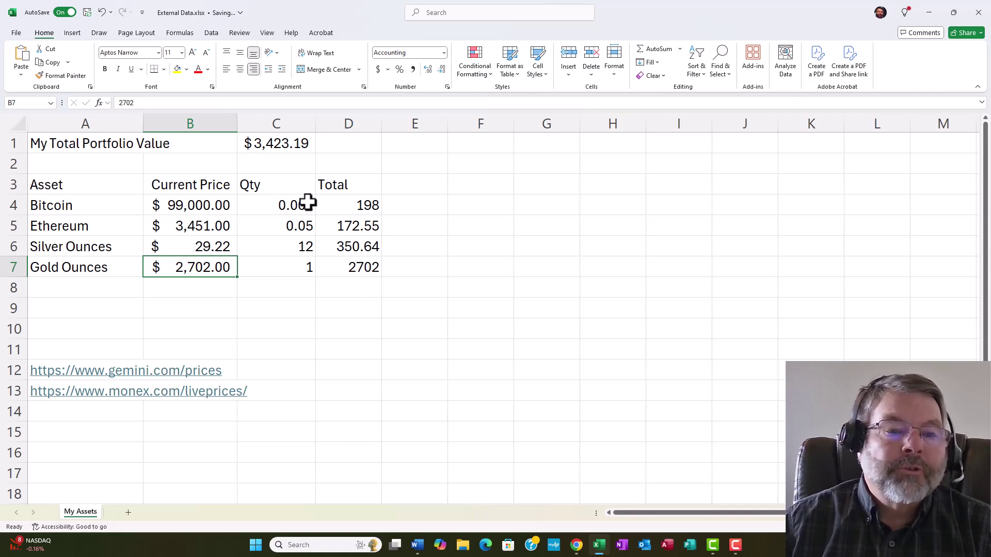
Step: Inspect the D4 total formula =C4*B4 and the C1 portfolio total =SUM(D4:D11)
click(363, 206)
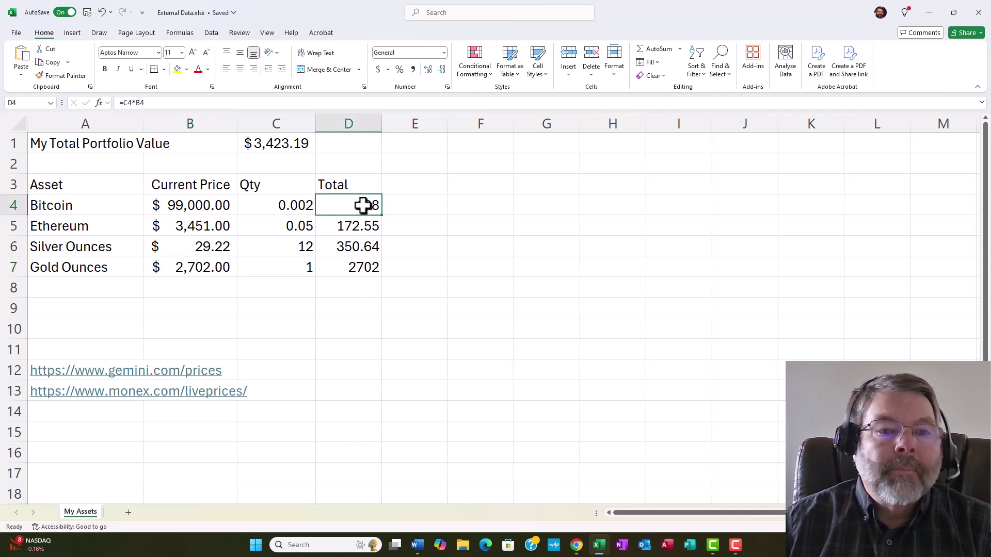
double_click(367, 205)
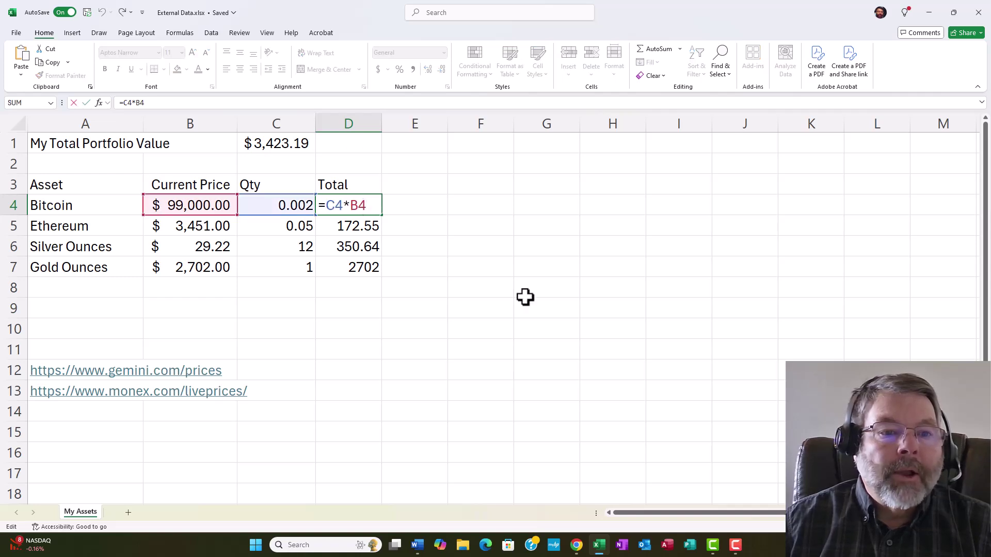
key(Escape)
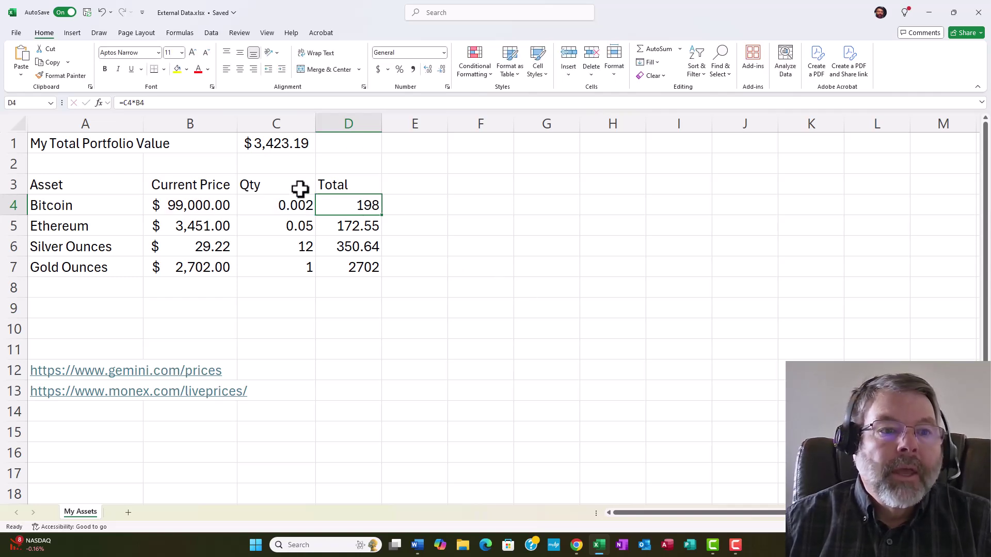
double_click(274, 143)
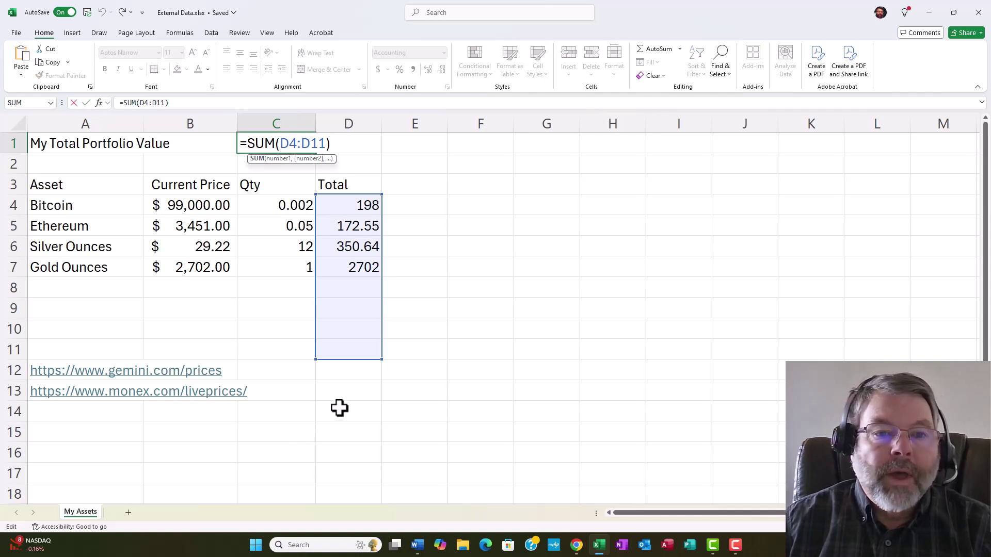
key(Escape)
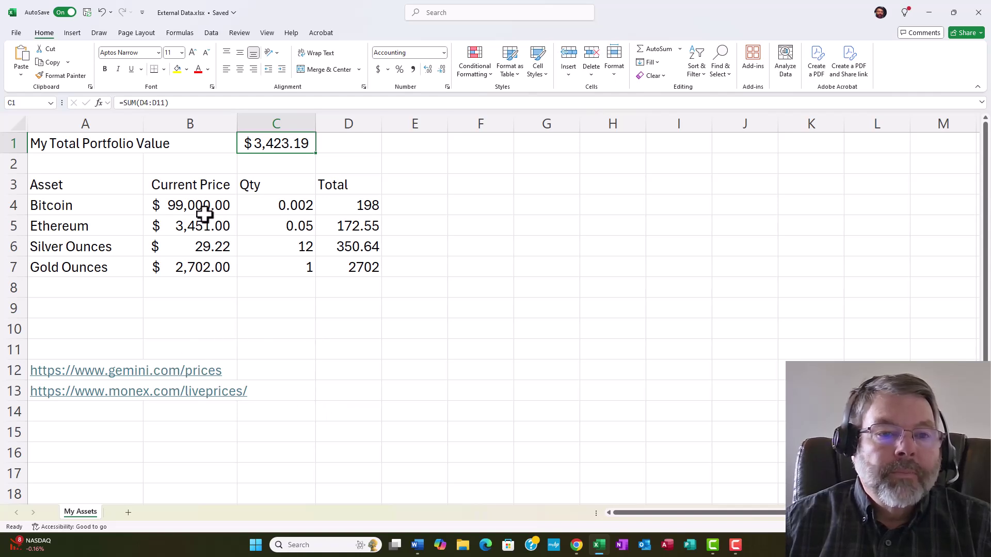
drag(205, 210, 204, 266)
key(Delete)
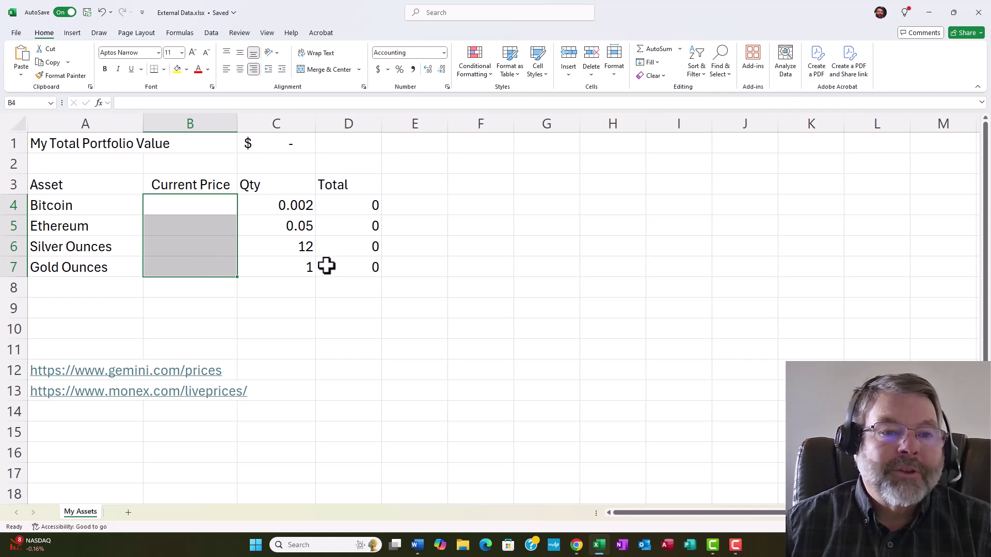
click(182, 214)
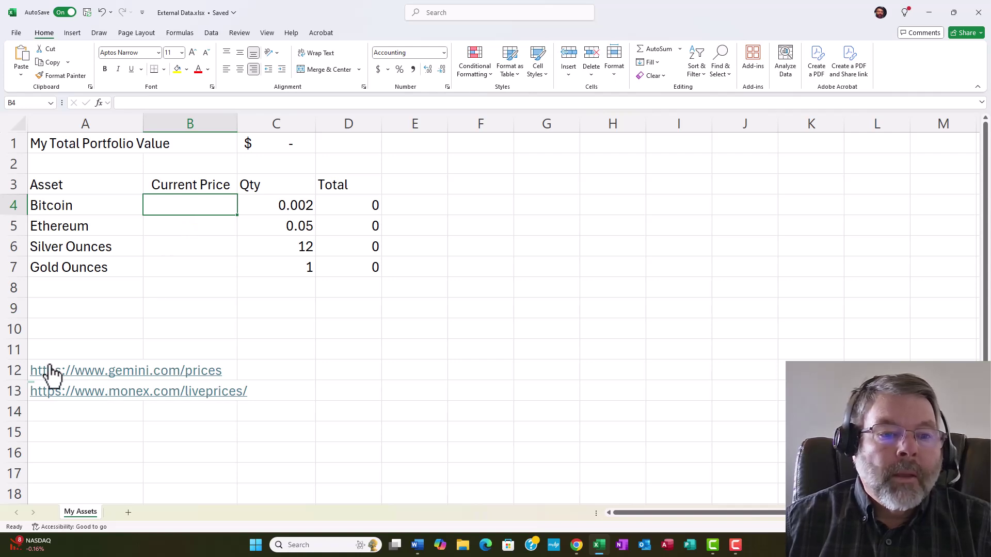
click(62, 434)
key(Up)
key(Up)
key(Up)
drag(242, 106, 106, 102)
key(ctrl+c)
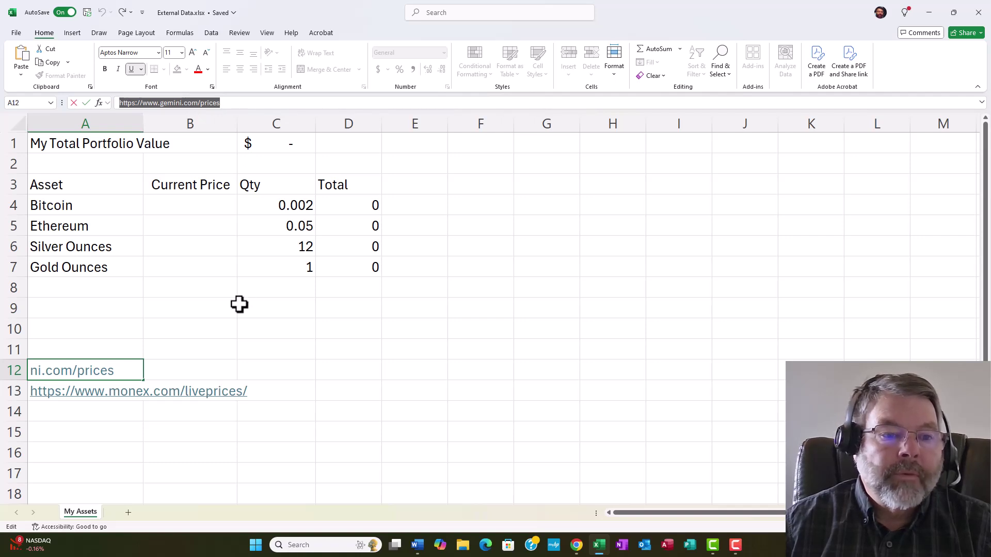
click(197, 471)
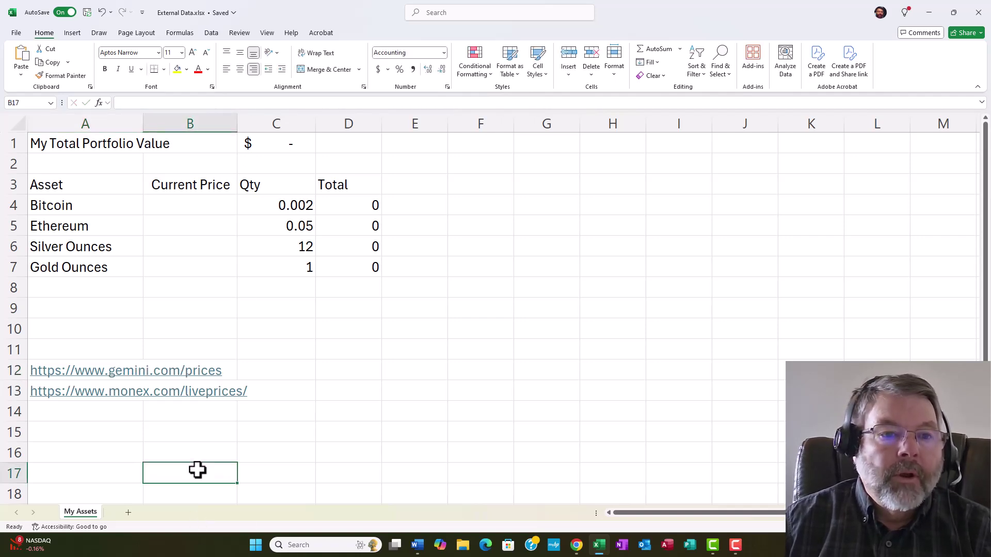
click(212, 34)
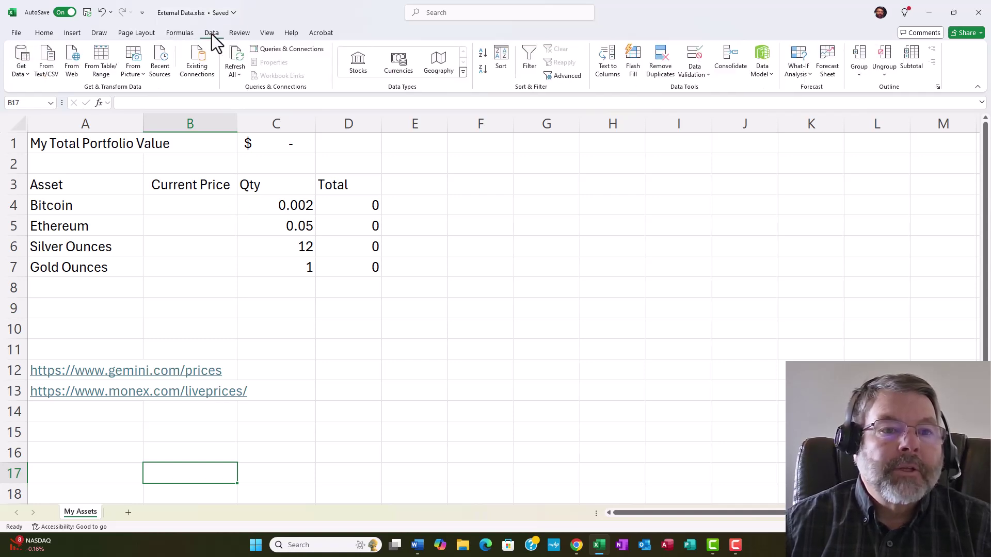
click(73, 69)
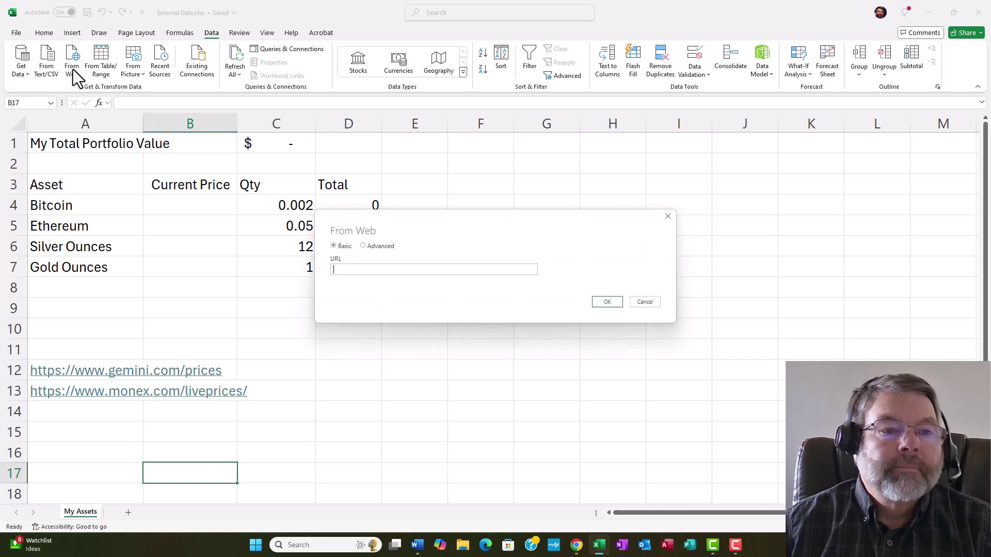
click(359, 270)
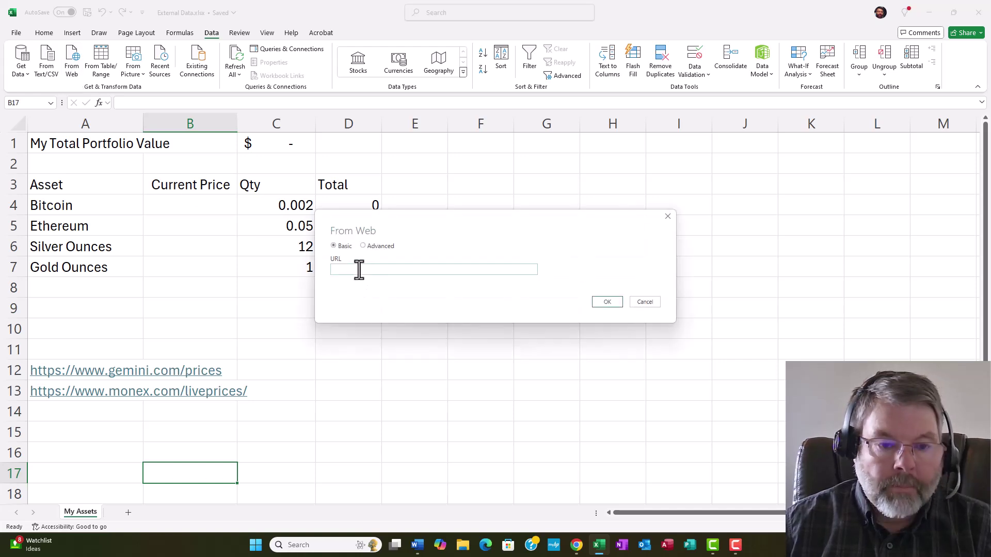
key(ctrl+v)
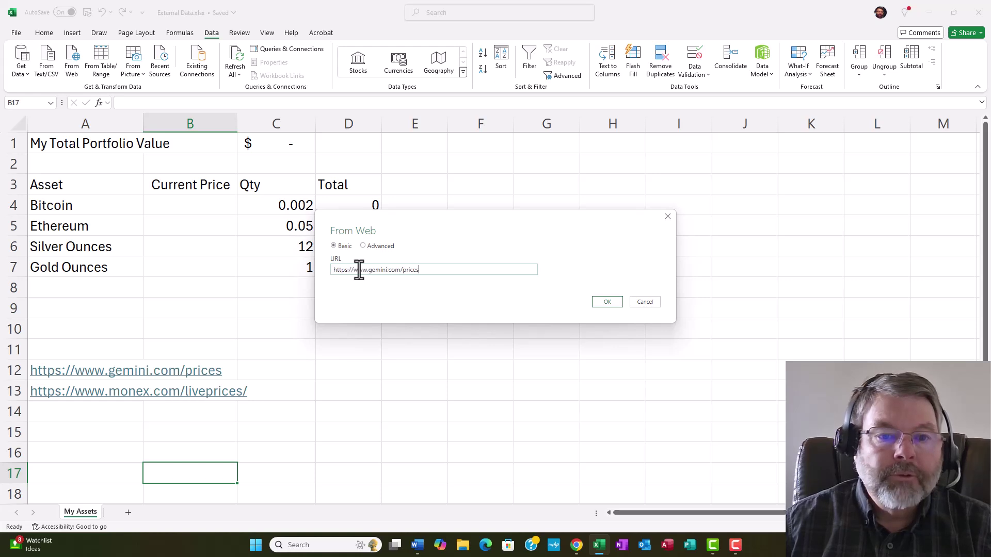
Step: Fetch the Gemini page and load its Table 1 of crypto prices into a new sheet
click(607, 303)
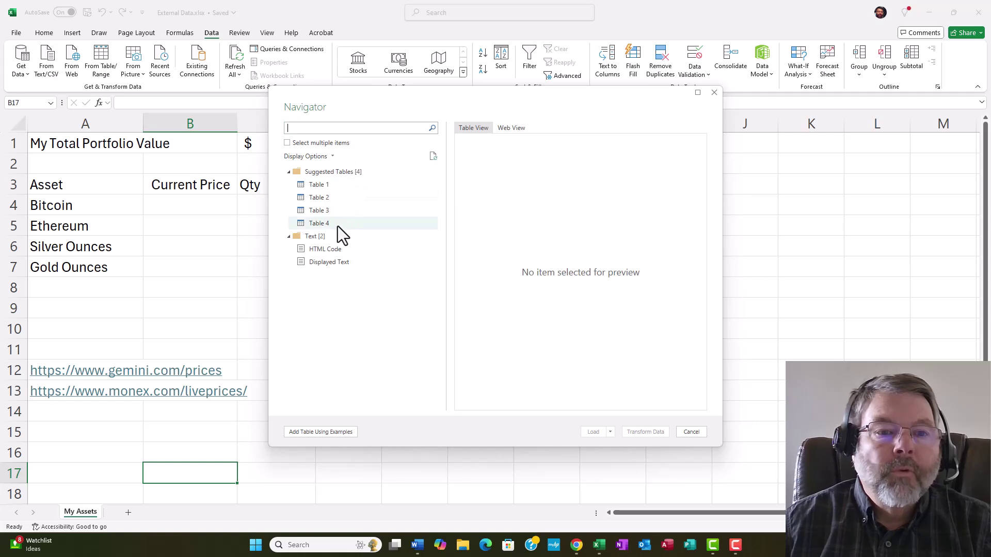
click(320, 186)
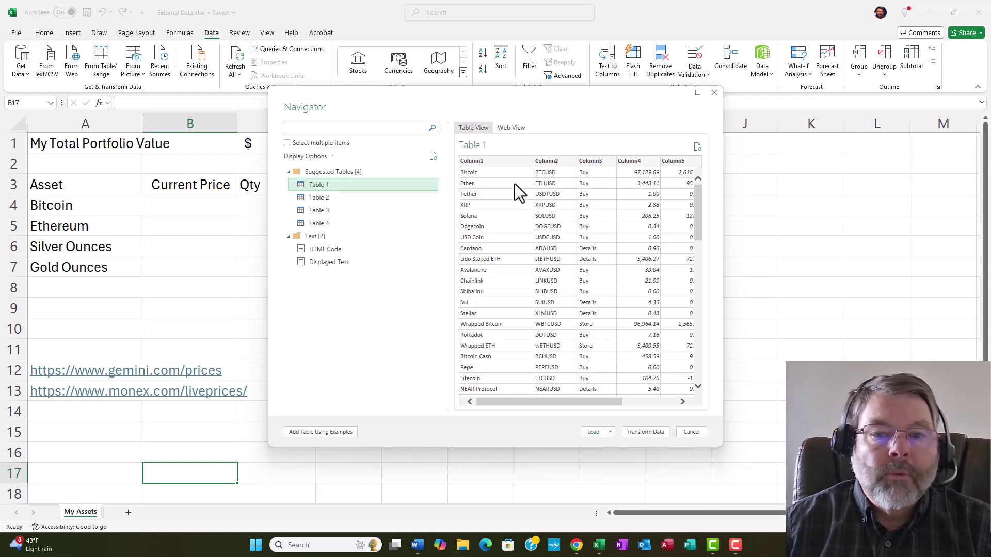
click(592, 432)
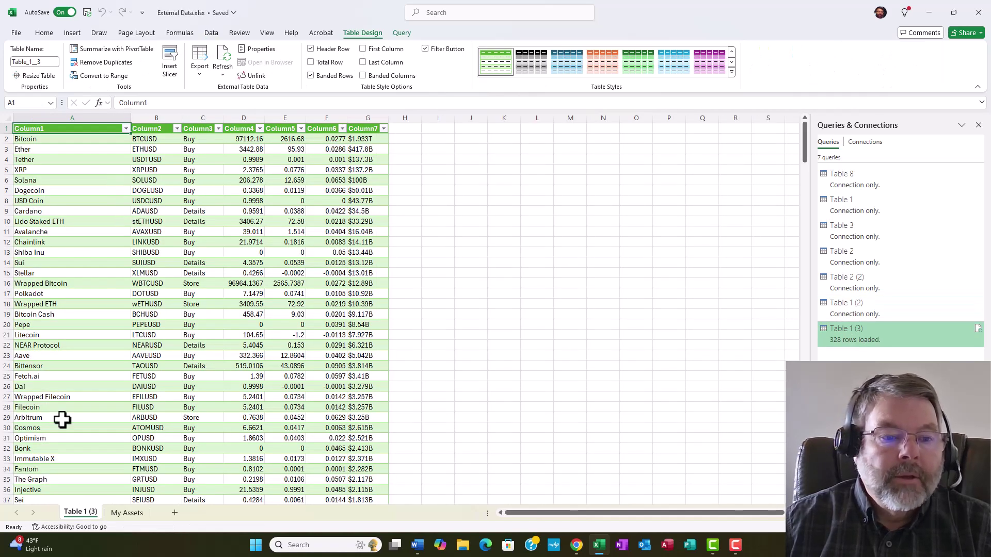
Step: Rename the Table 1 (3) sheet to Cryptos and check Bitcoin's price in D2
double_click(80, 512)
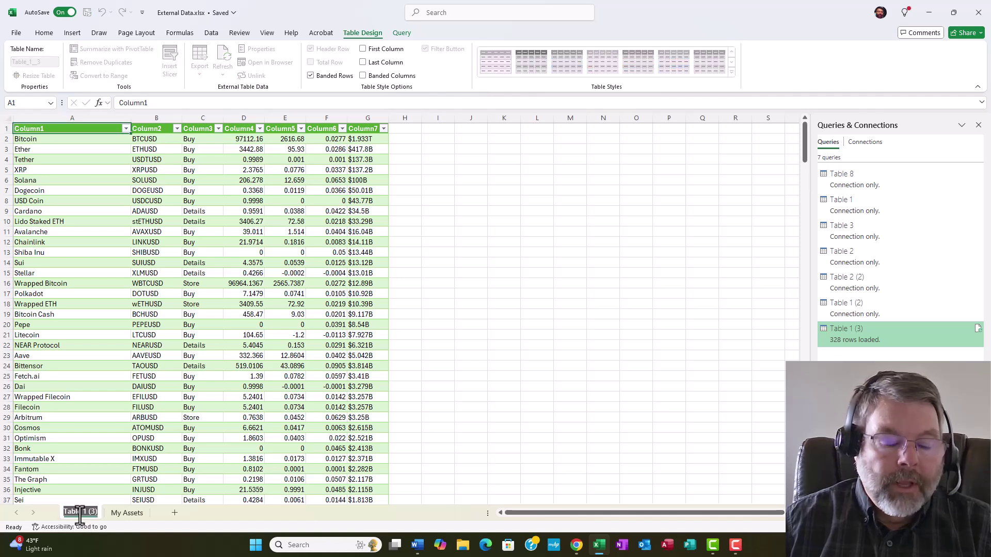
text(Cr)
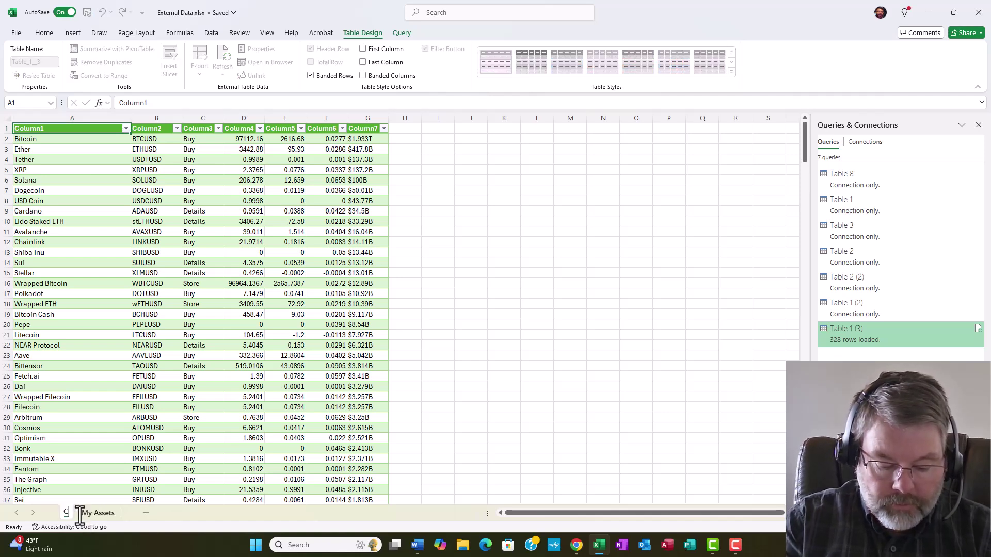
text(yptos)
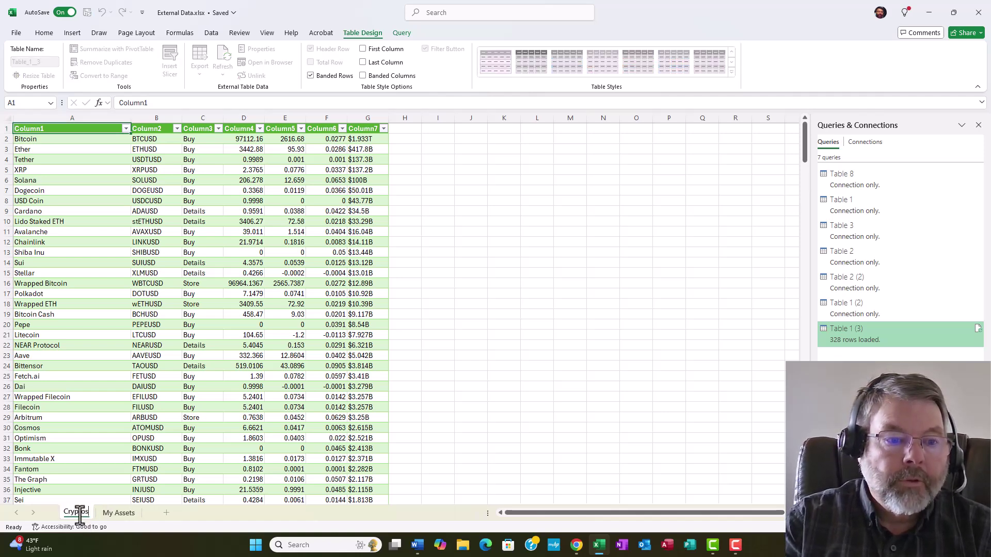
key(Return)
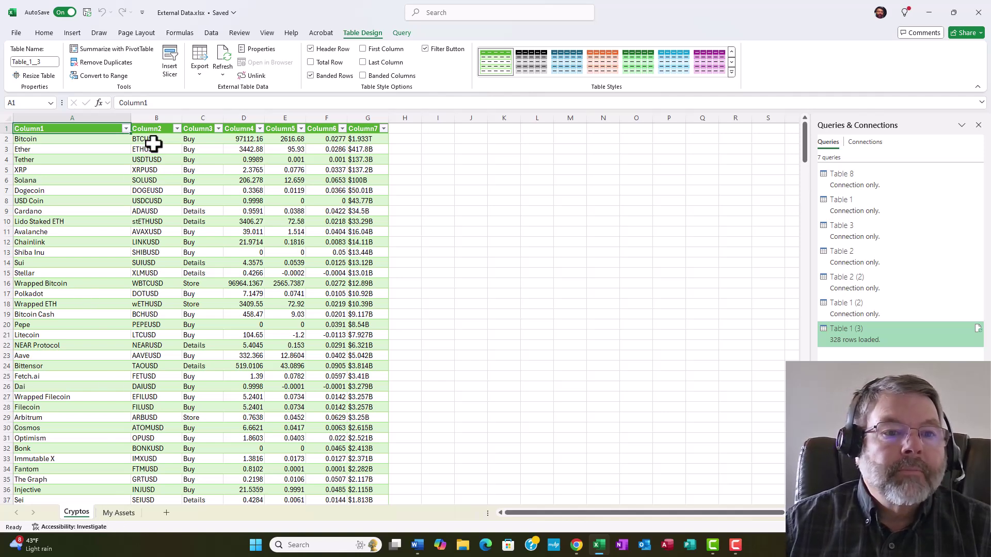
click(243, 140)
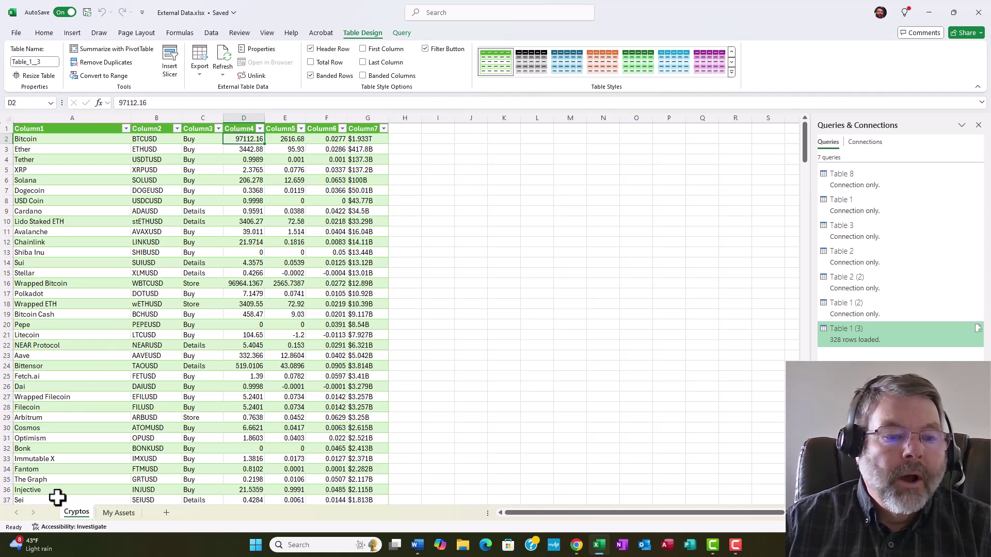
Step: Link B4 to Cryptos!D2 and B5 to Cryptos!D3 for the Bitcoin and Ethereum prices
click(115, 514)
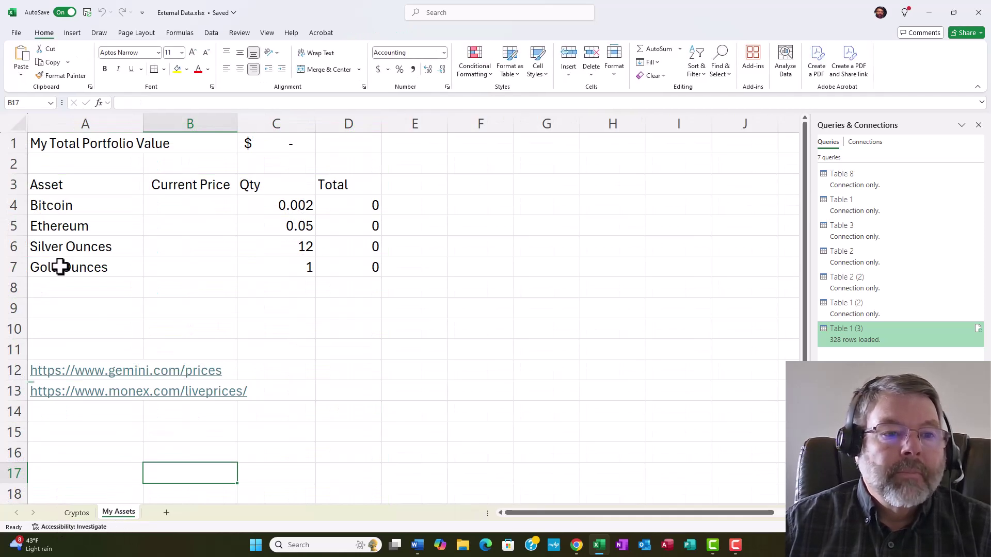
click(208, 202)
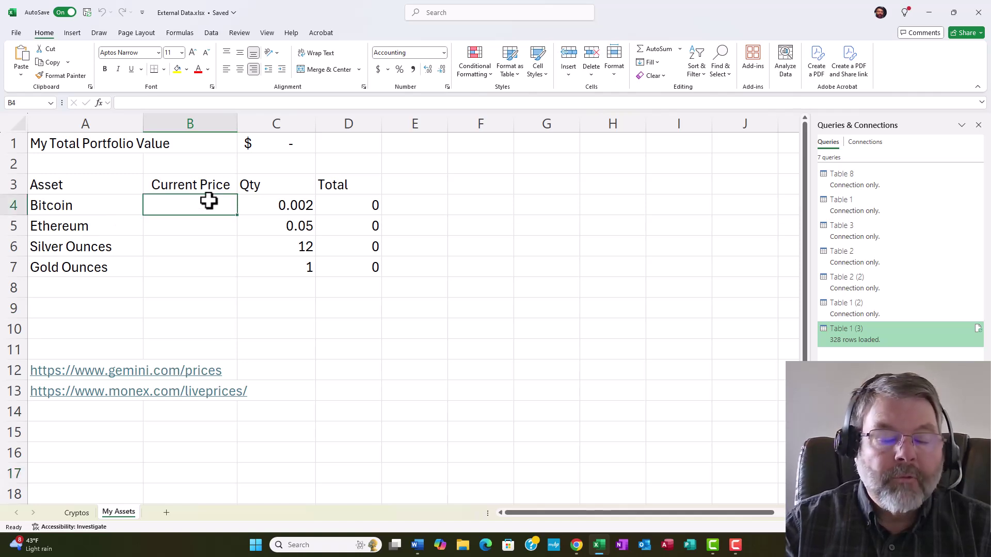
text(=)
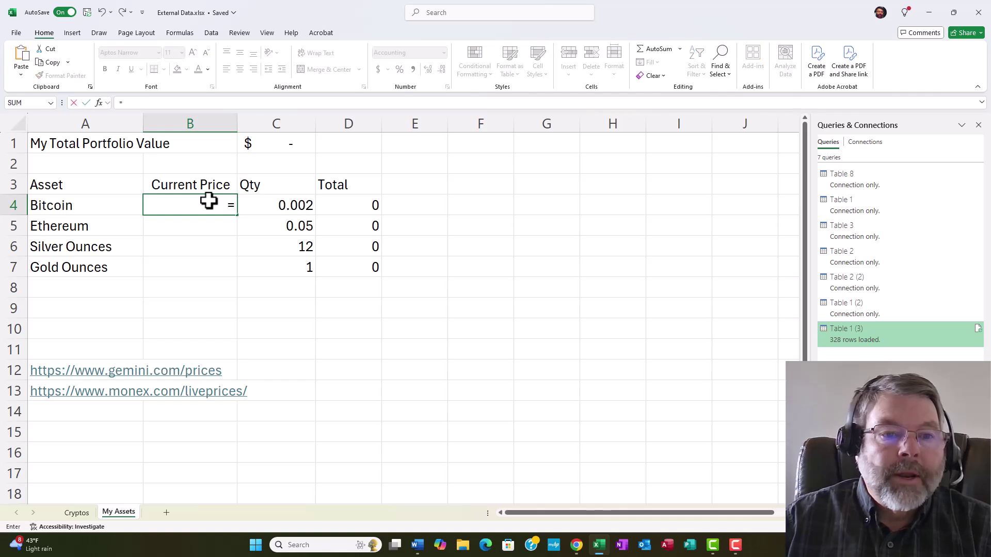
click(78, 513)
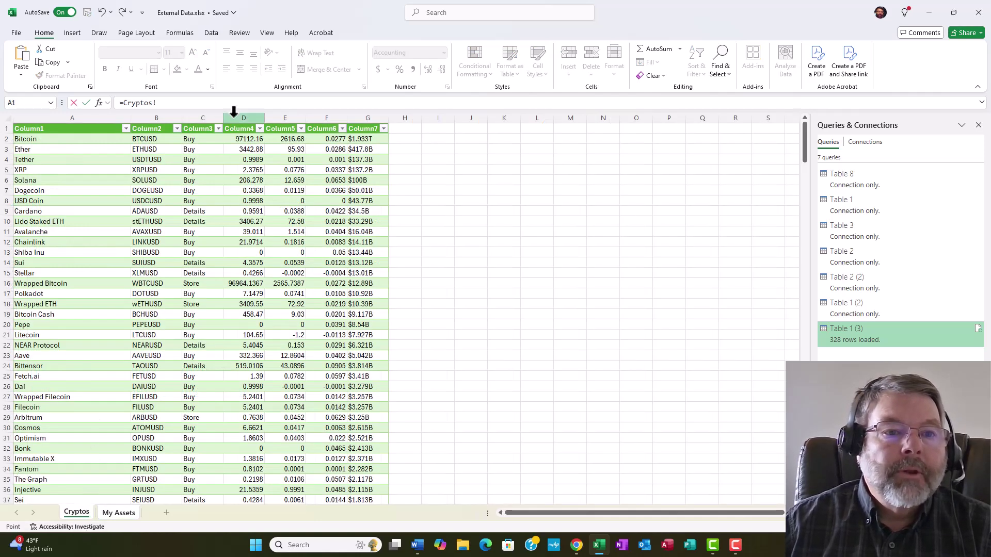
click(244, 139)
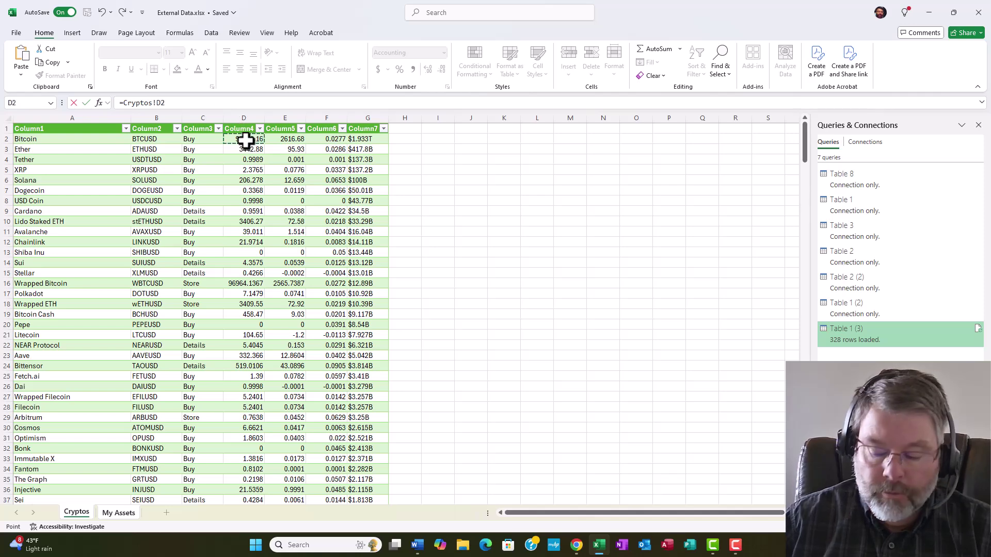
key(Return)
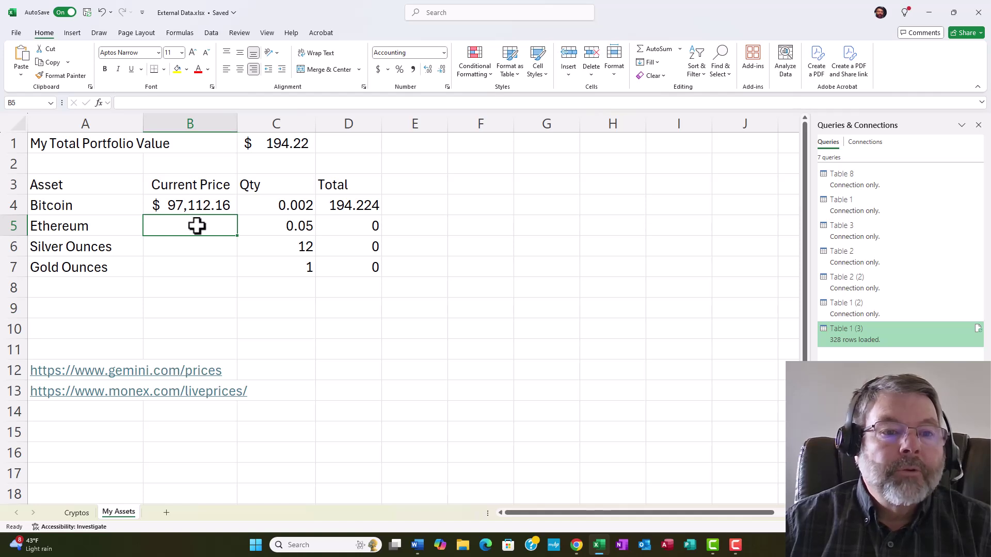
text(=)
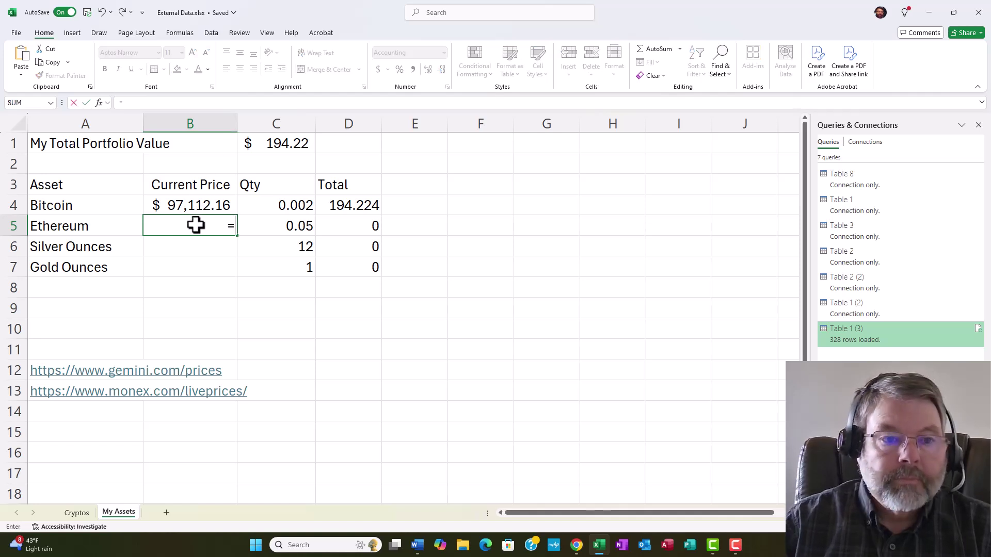
click(76, 512)
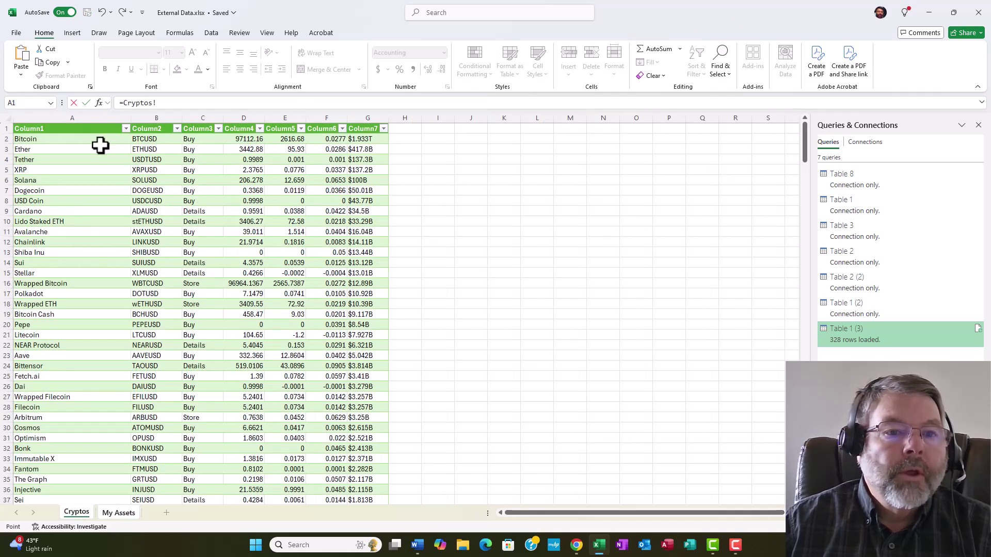
click(244, 149)
key(Return)
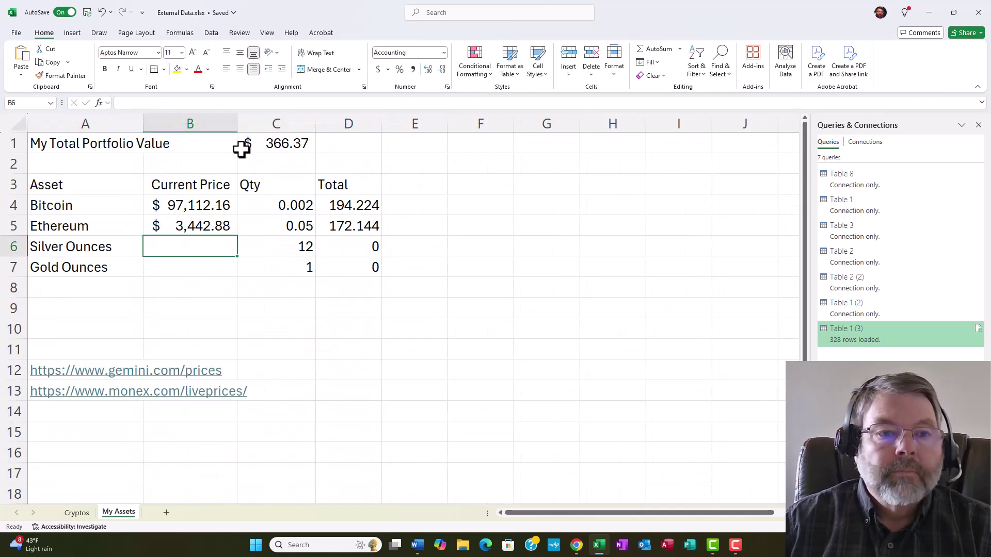
click(82, 391)
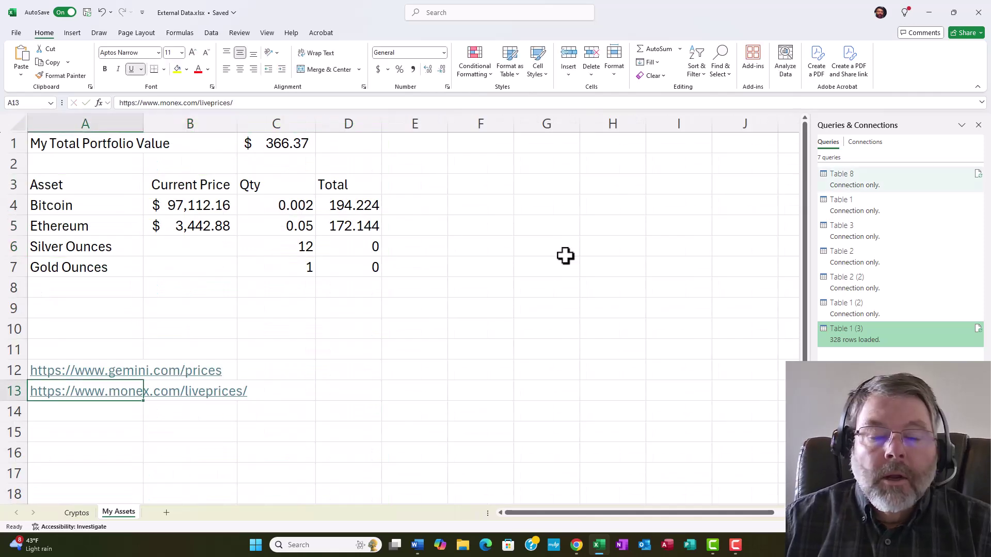
click(81, 453)
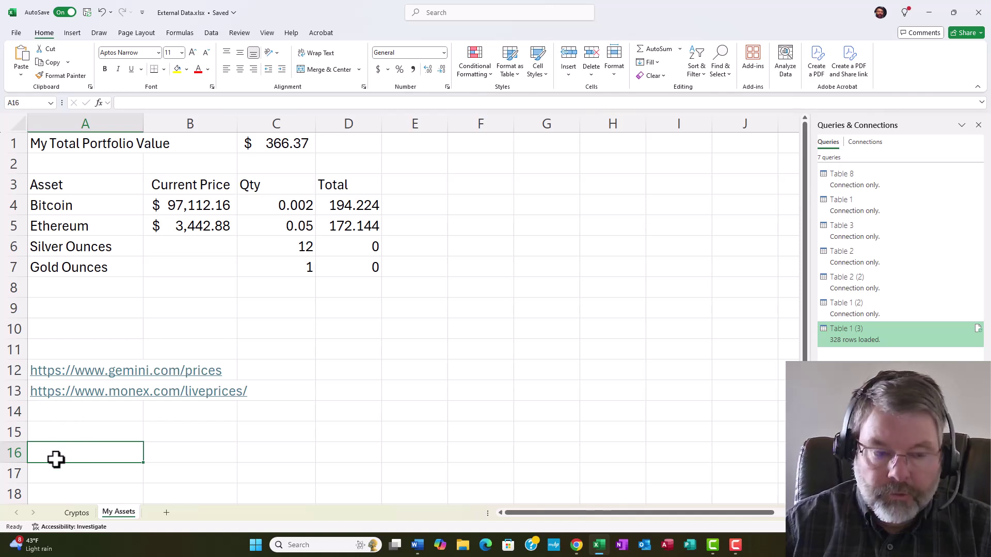
key(Up)
key(Up)
key(Up)
key(Up)
key(Down)
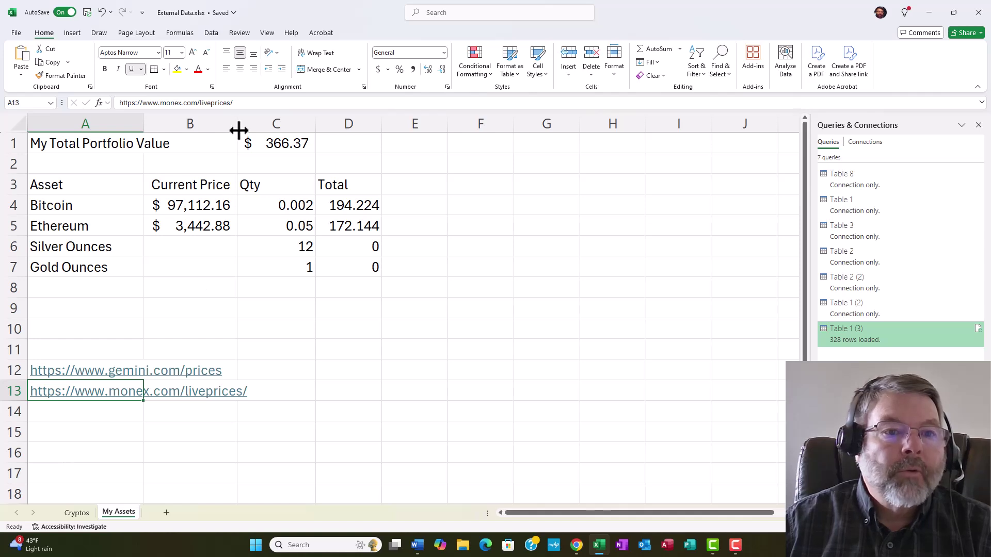
click(203, 103)
triple_click(203, 102)
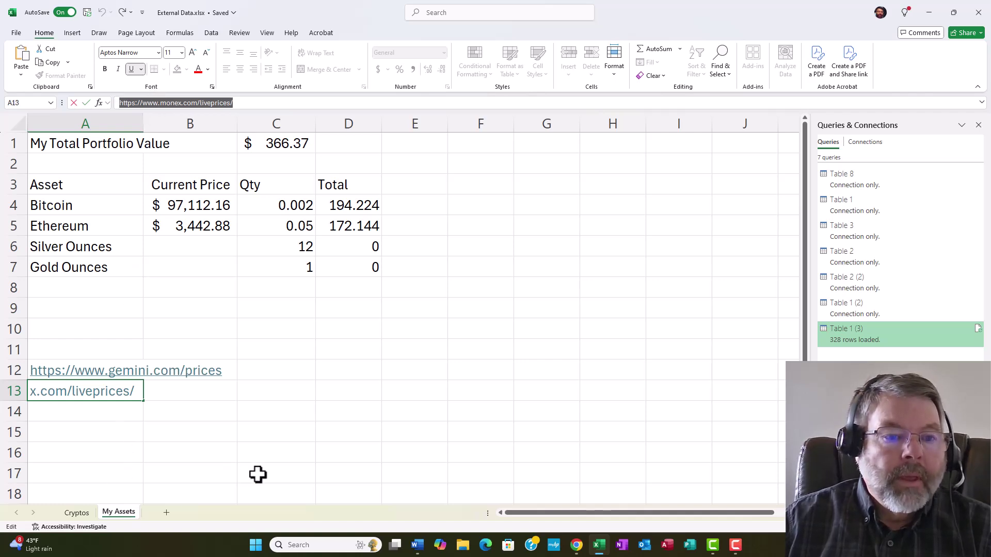
click(298, 462)
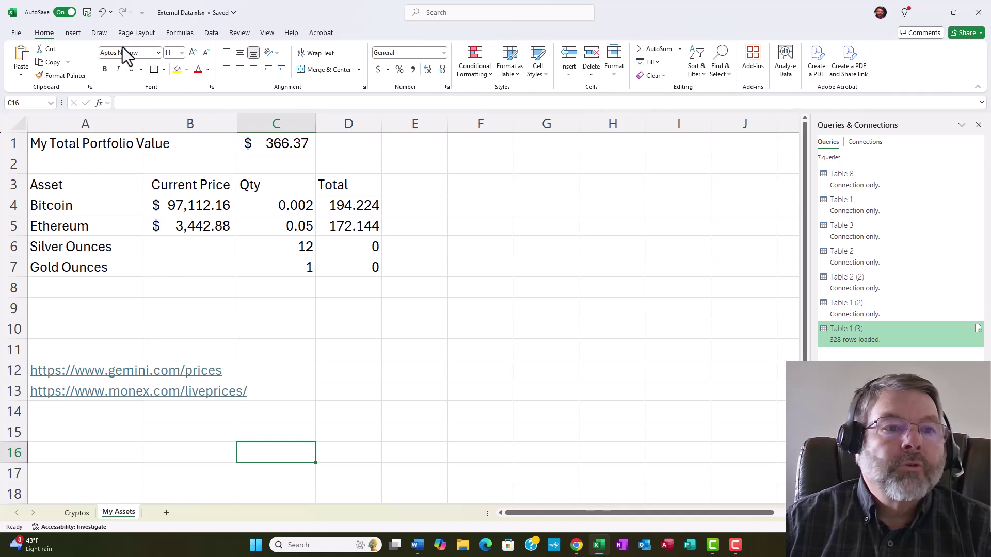
click(213, 32)
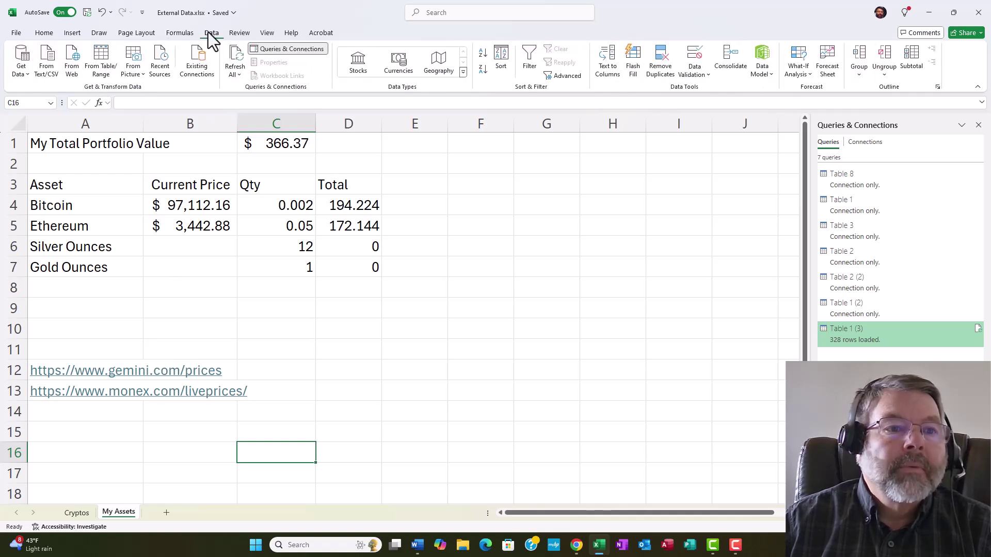
Step: Import the Monex URL from the web and preview Table 2 of gold, silver, platinum, palladium prices
click(71, 69)
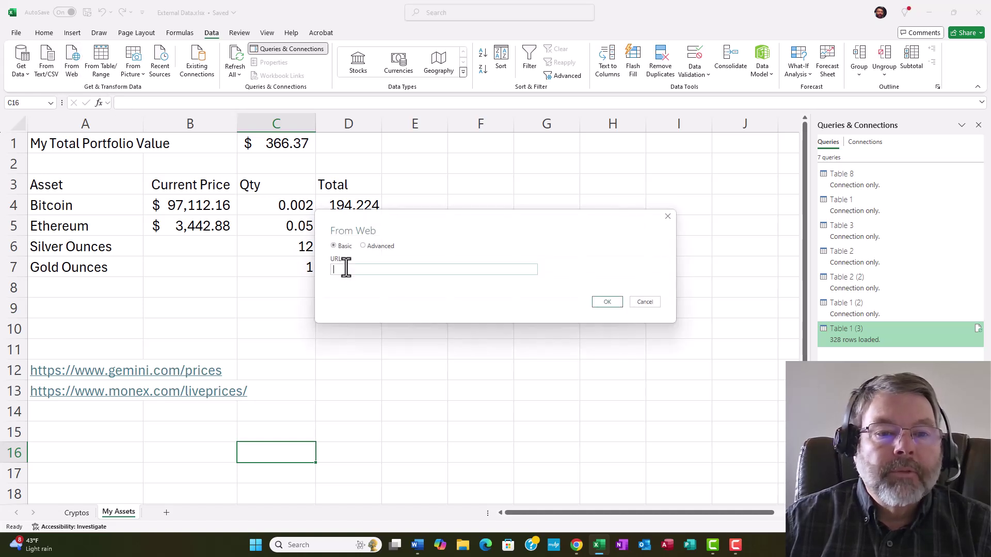
key(ctrl+v)
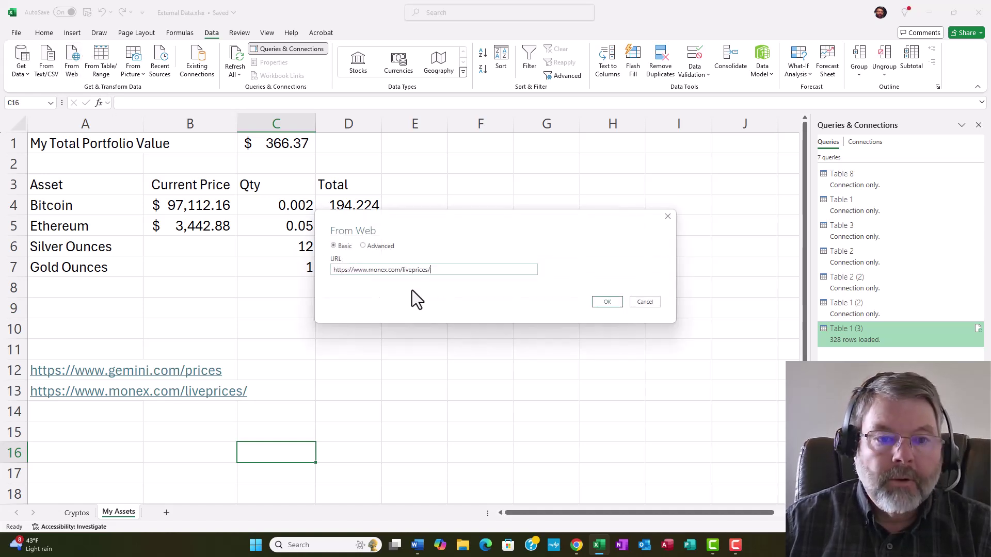
click(611, 305)
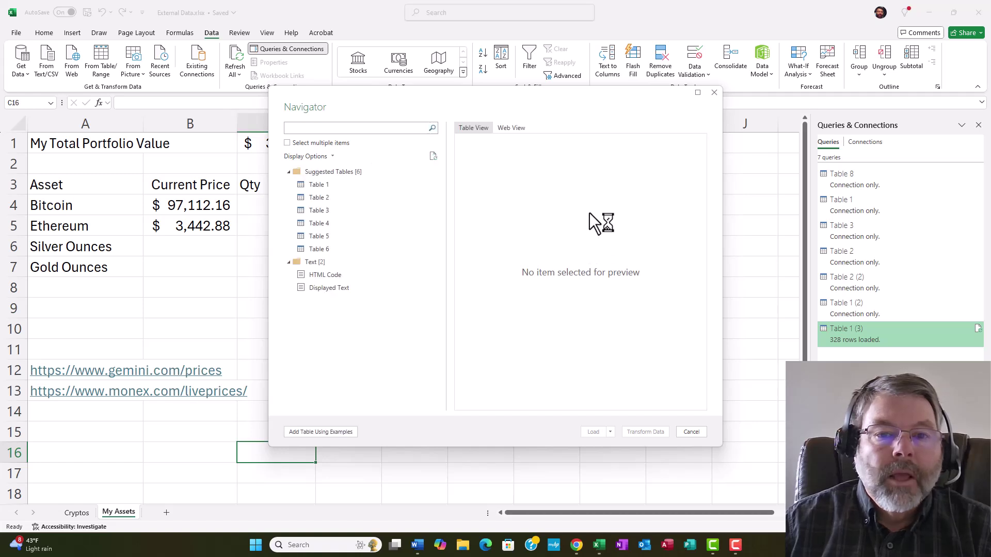
click(320, 184)
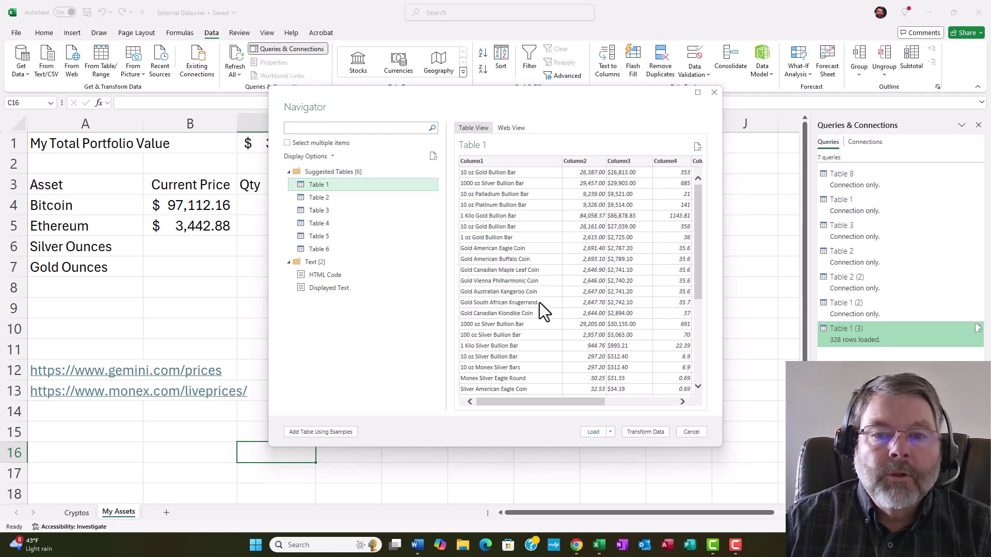
drag(699, 238, 703, 203)
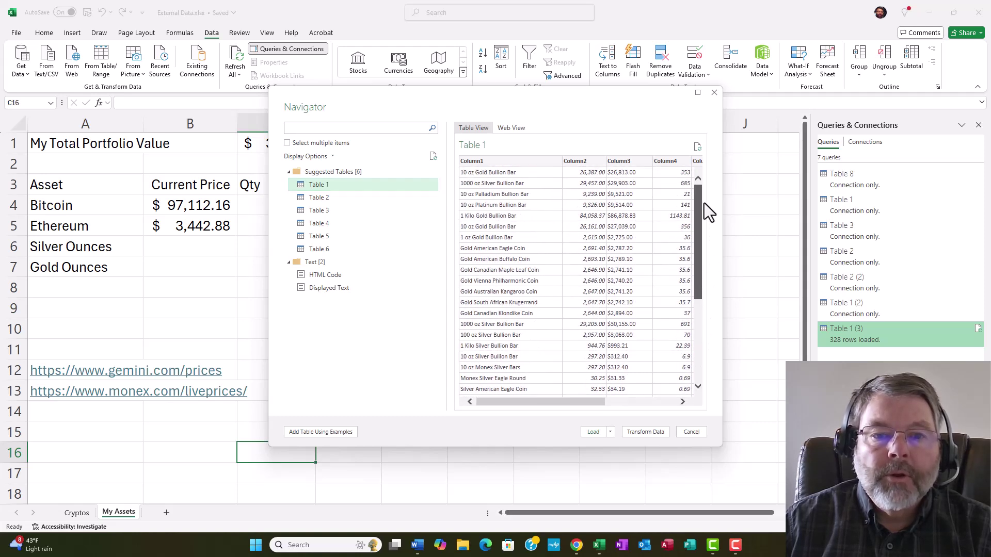
click(318, 199)
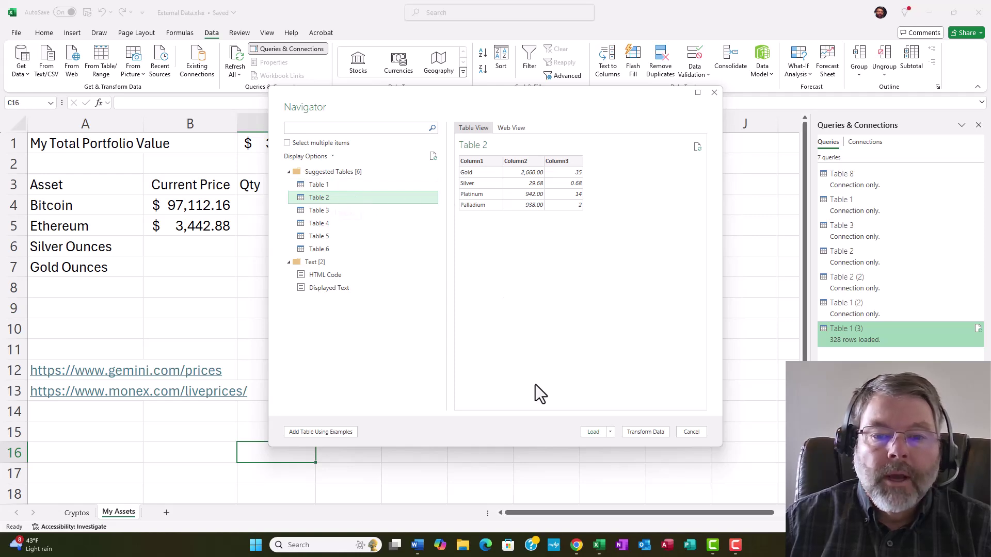
Step: Load the Monex metals price table and check its gold 2660 and silver 29.68 values
click(593, 432)
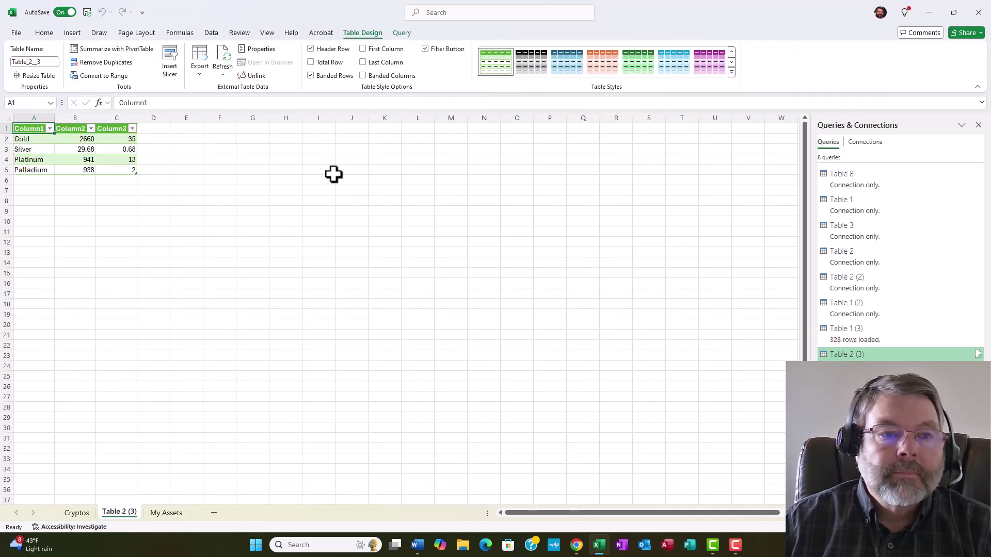
click(78, 142)
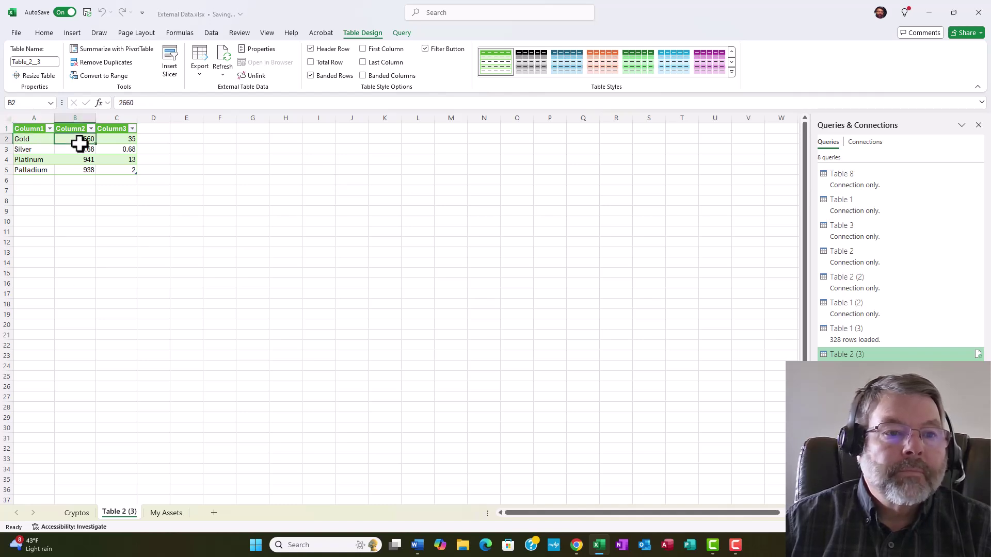
click(79, 149)
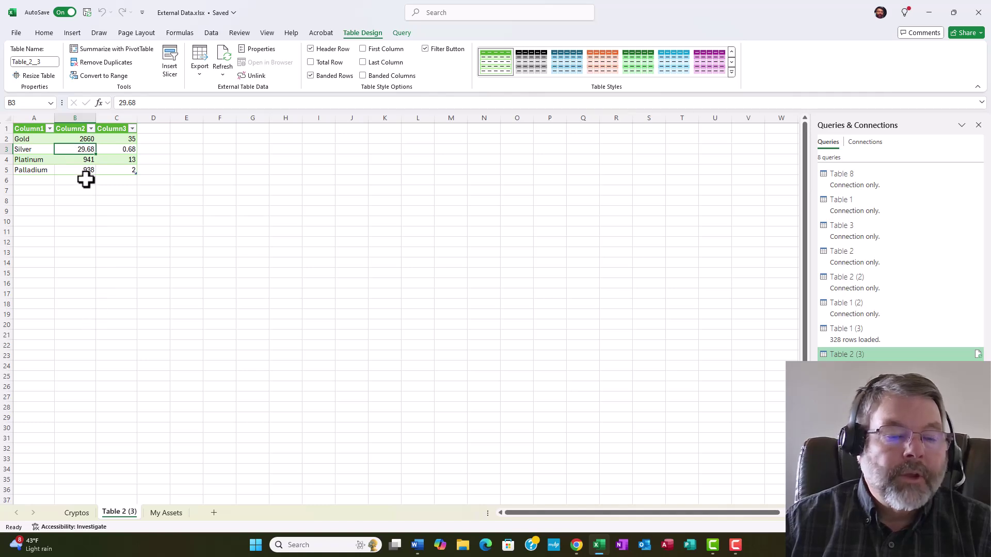
Step: Rename the imported Table 2 (3) sheet to 'Metals'
double_click(118, 512)
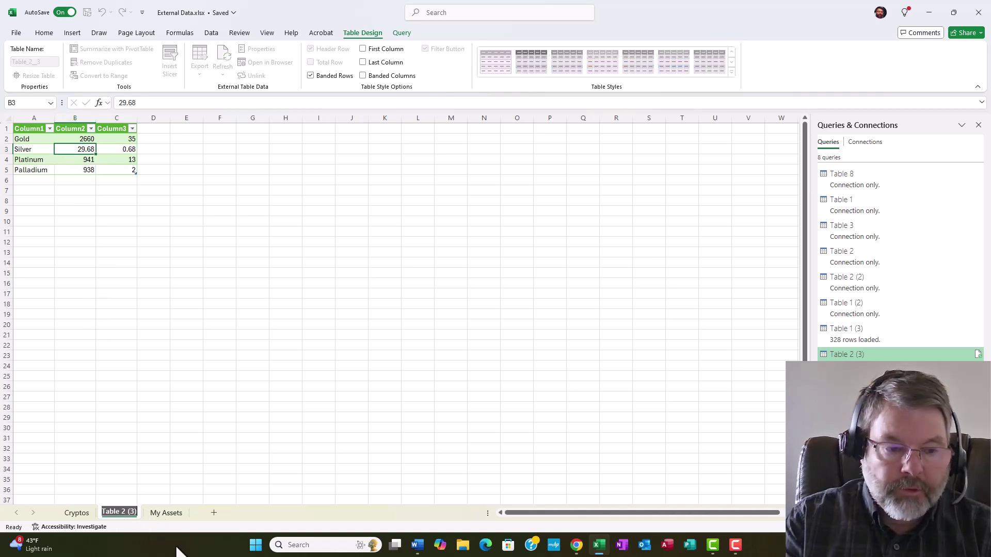
text(Metals)
key(Return)
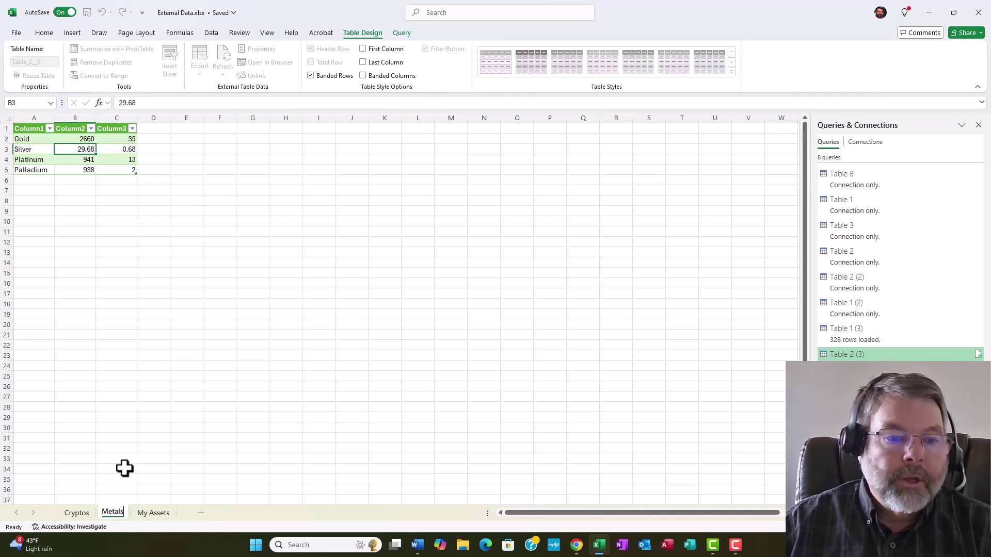
Step: On My Assets, set Silver price cell B6 to =Metals!B3
click(155, 514)
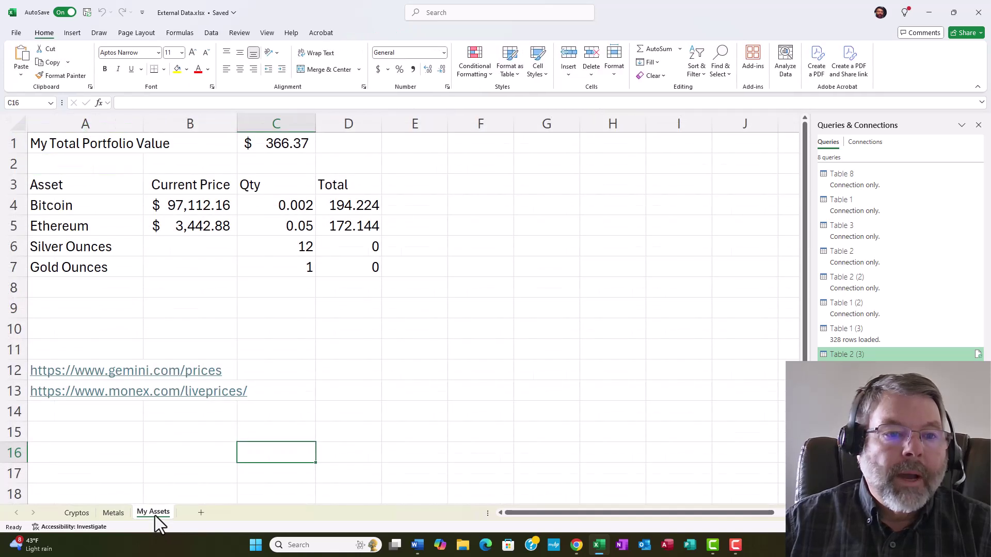
click(202, 248)
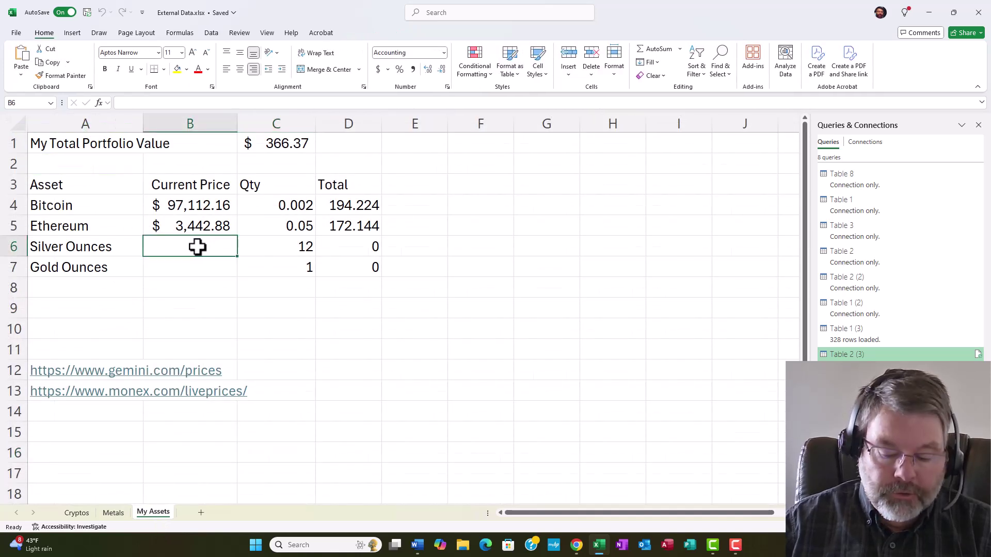
text(=)
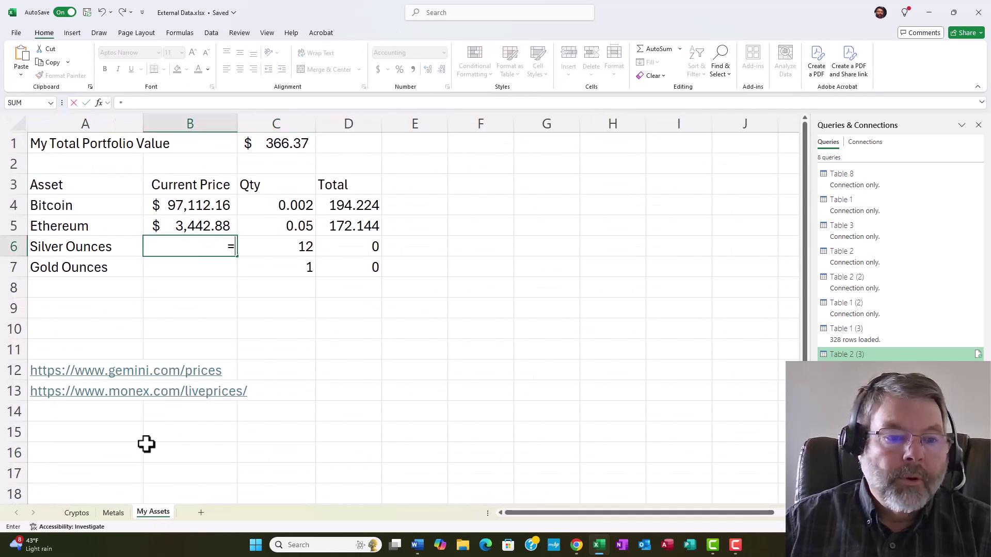
click(109, 514)
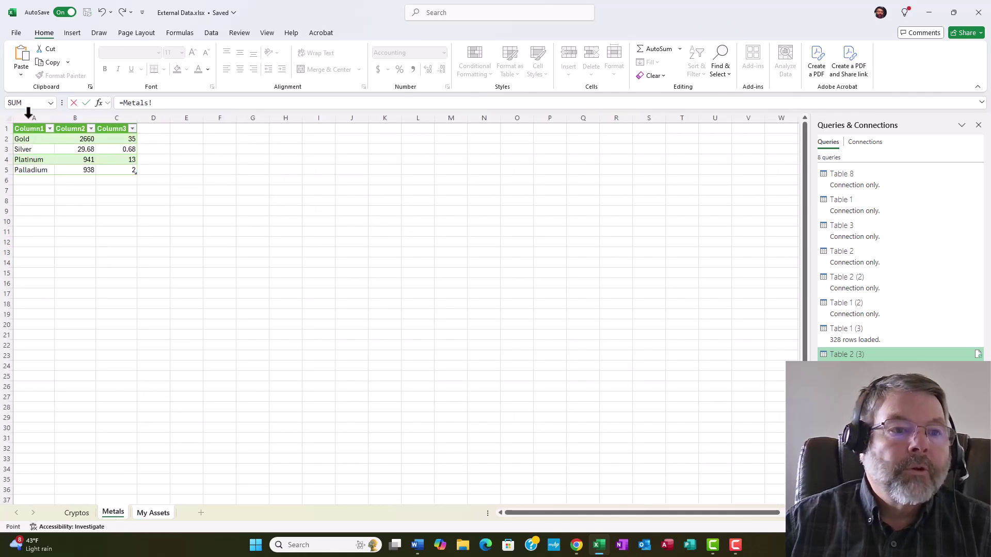
click(84, 151)
key(Return)
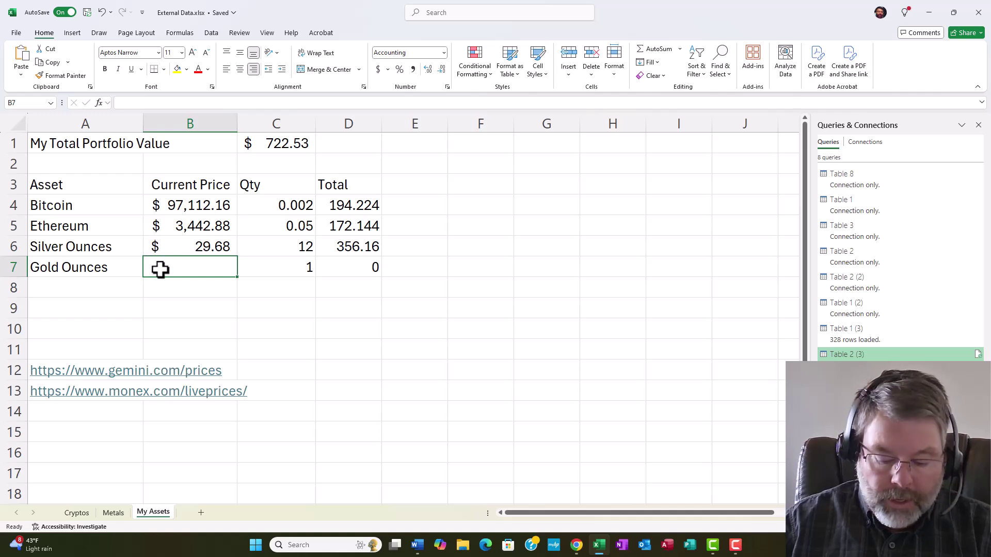
Step: Set Gold price cell B7 to =Metals!B2, bringing the total to $3,382.53
text(=)
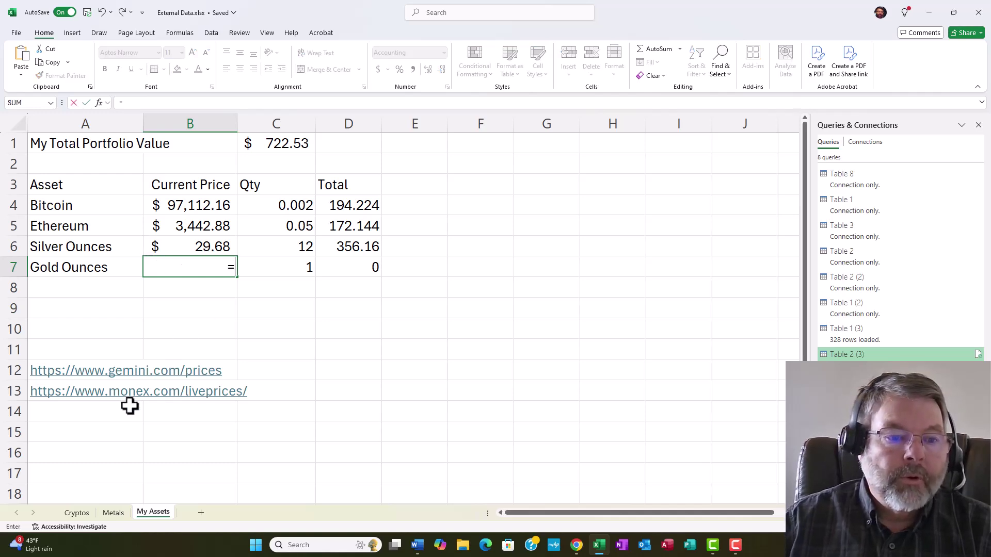
click(112, 513)
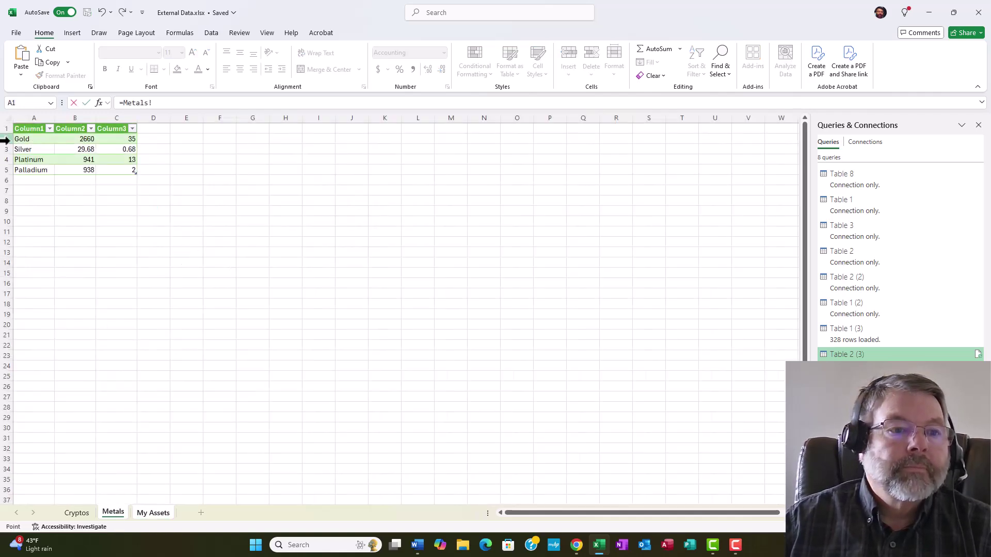
click(77, 138)
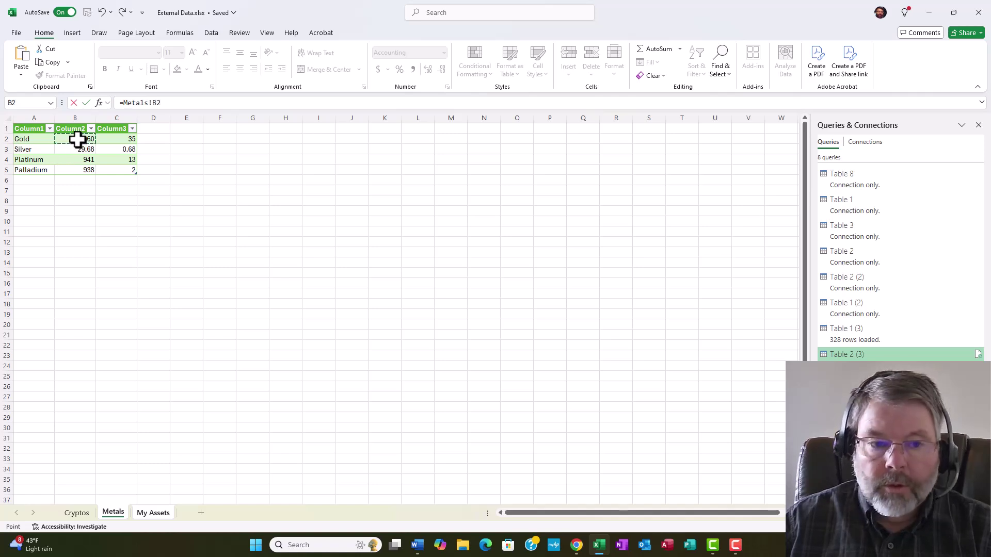
key(Return)
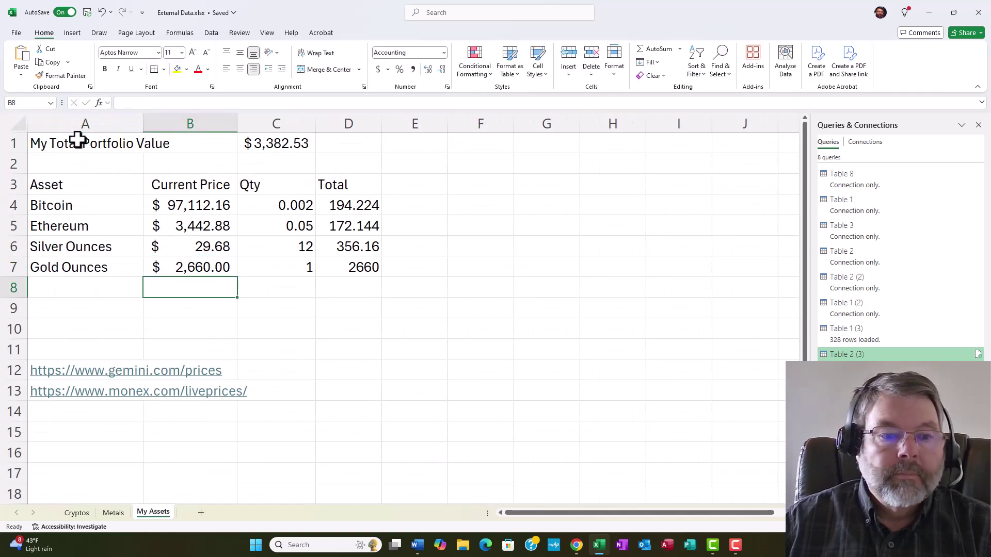
click(175, 210)
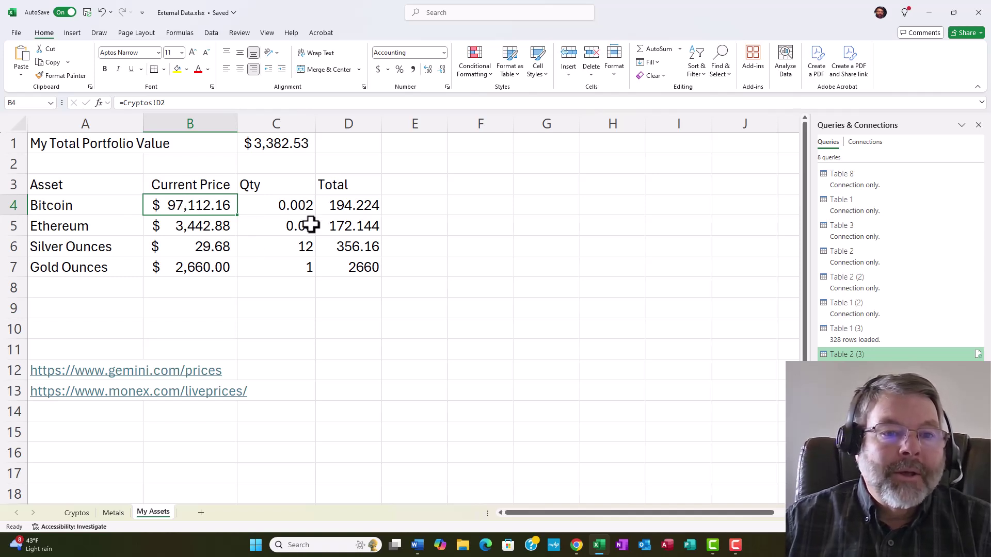
click(301, 209)
click(308, 246)
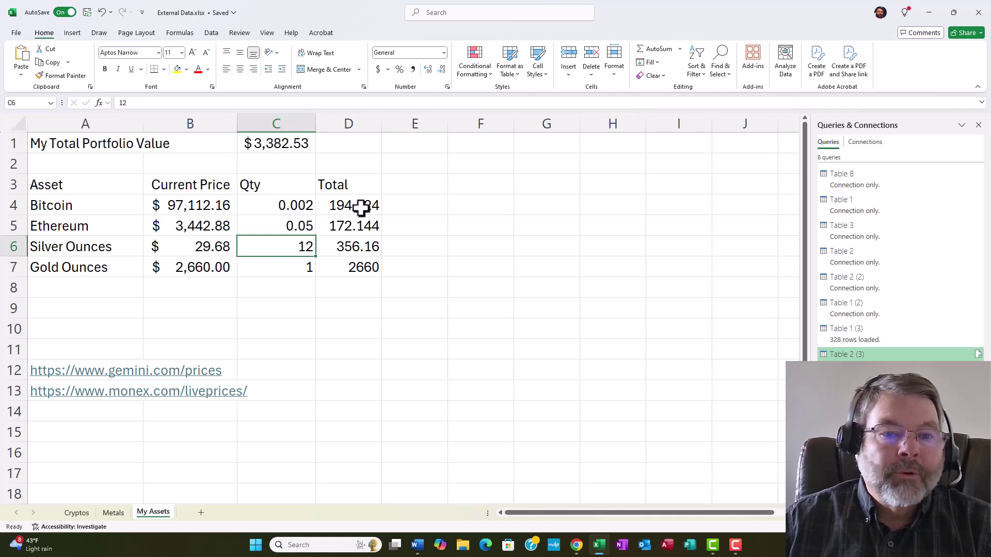
click(174, 202)
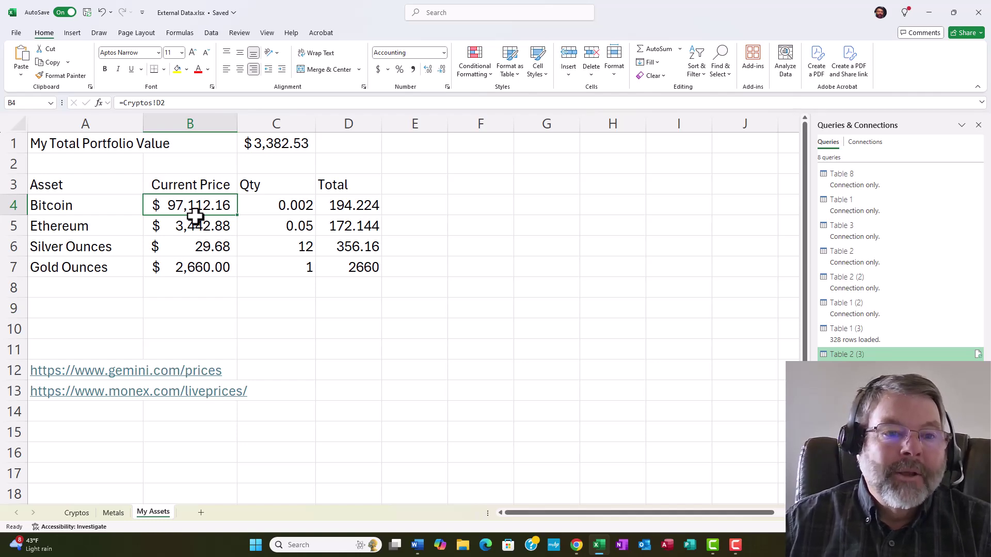
Step: From the Cryptos sheet, run Data > Refresh All on all eight imported queries
click(70, 513)
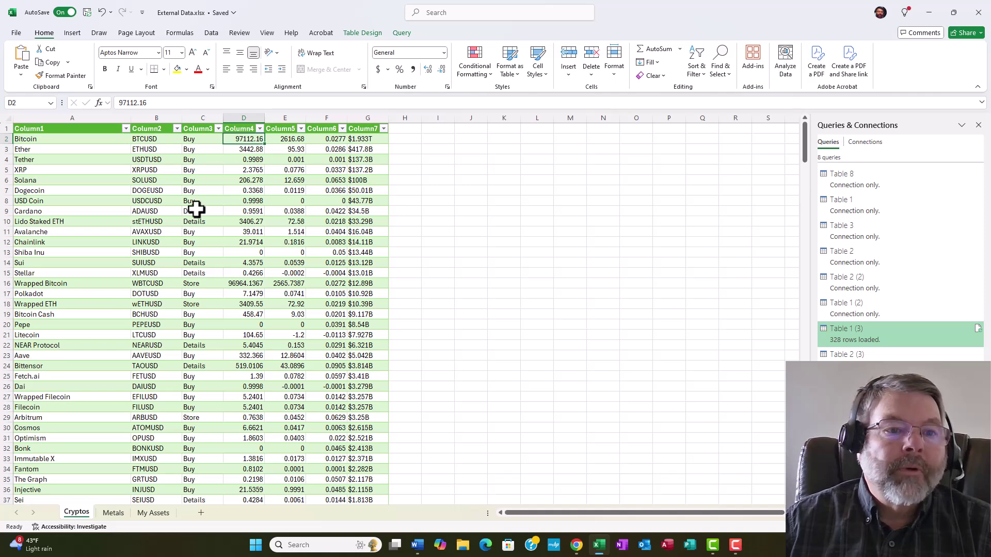
click(193, 147)
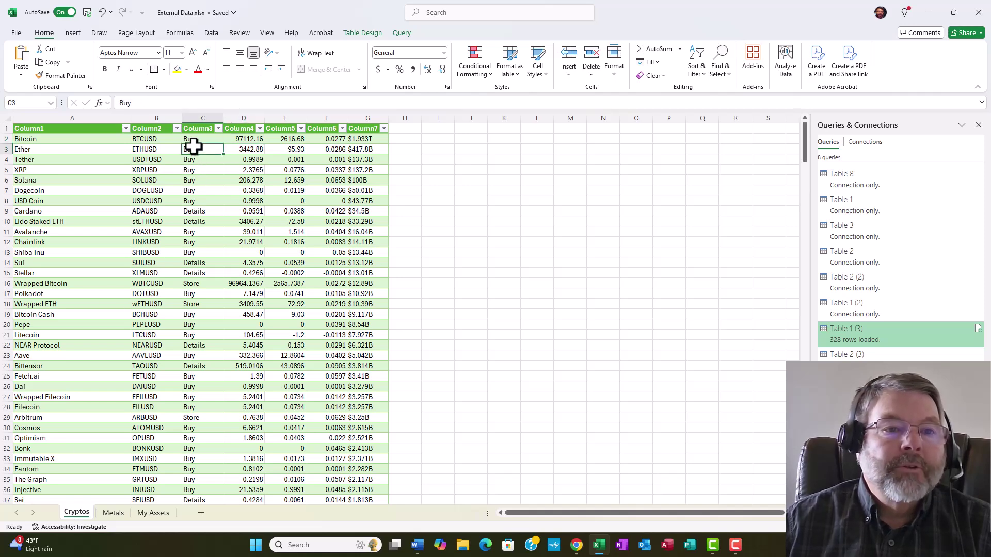
click(211, 33)
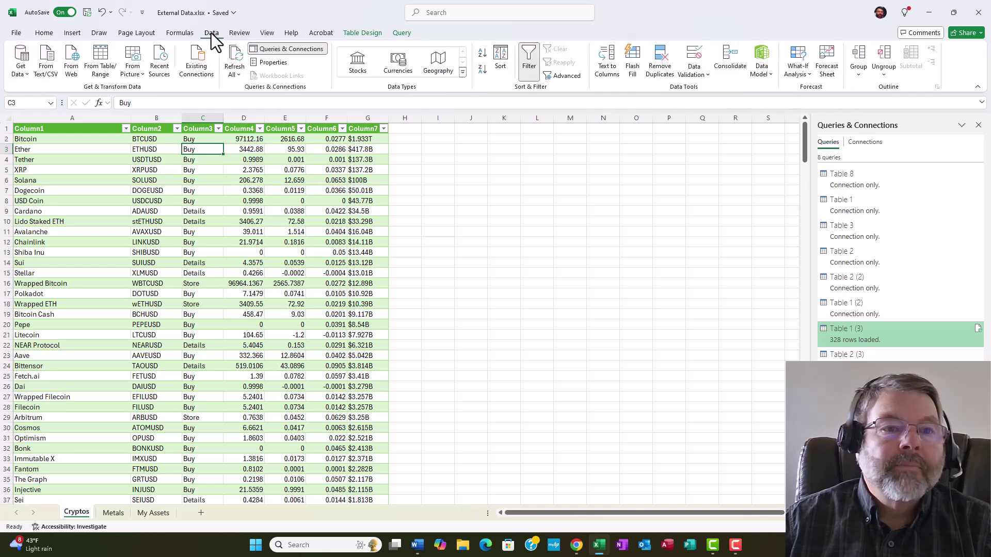
click(237, 53)
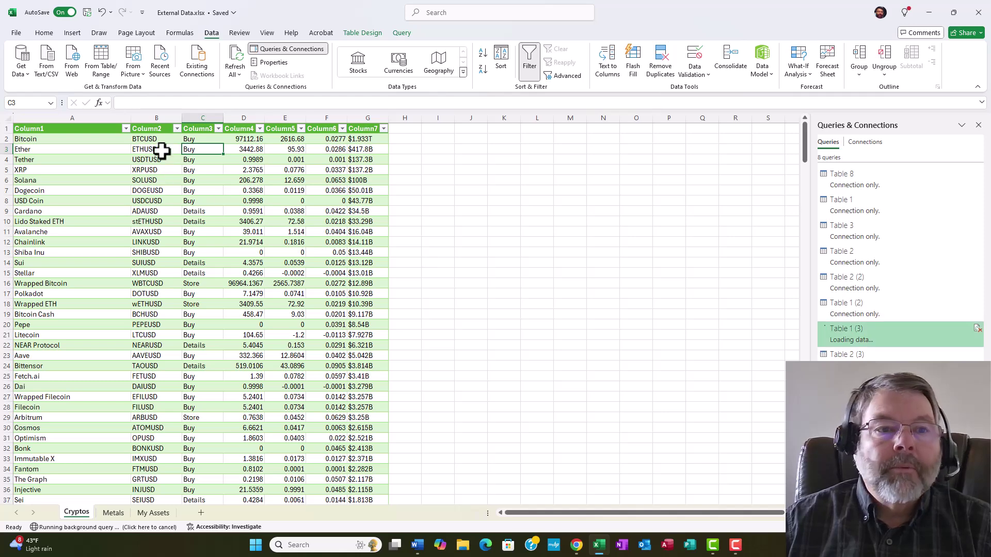
Step: Set the Cryptos query to refresh every 60 minutes and when the file opens
click(239, 72)
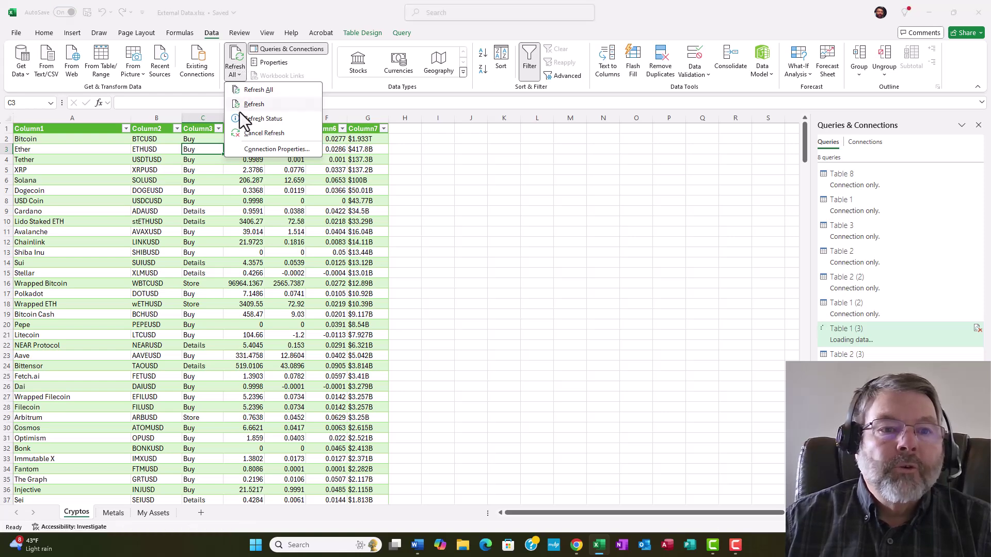
click(249, 149)
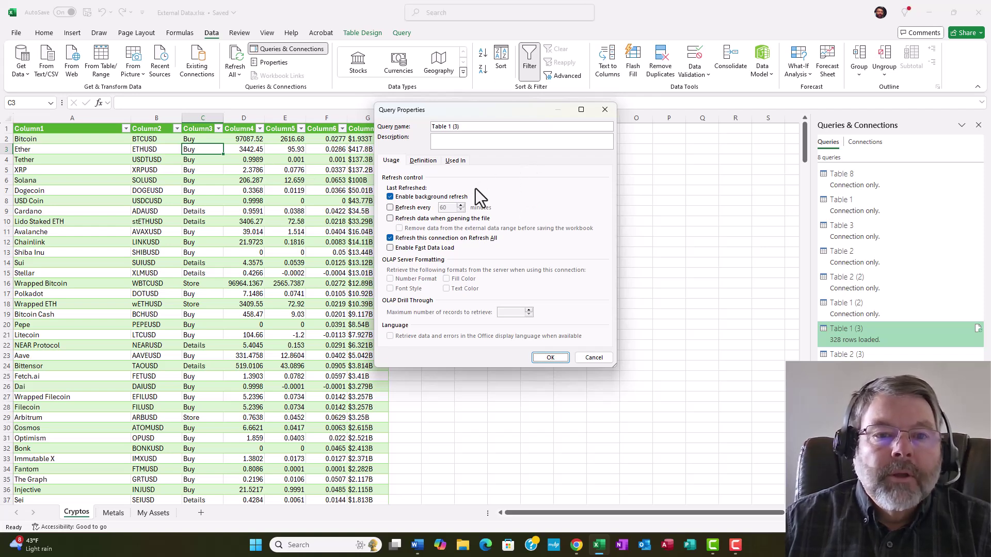
click(390, 208)
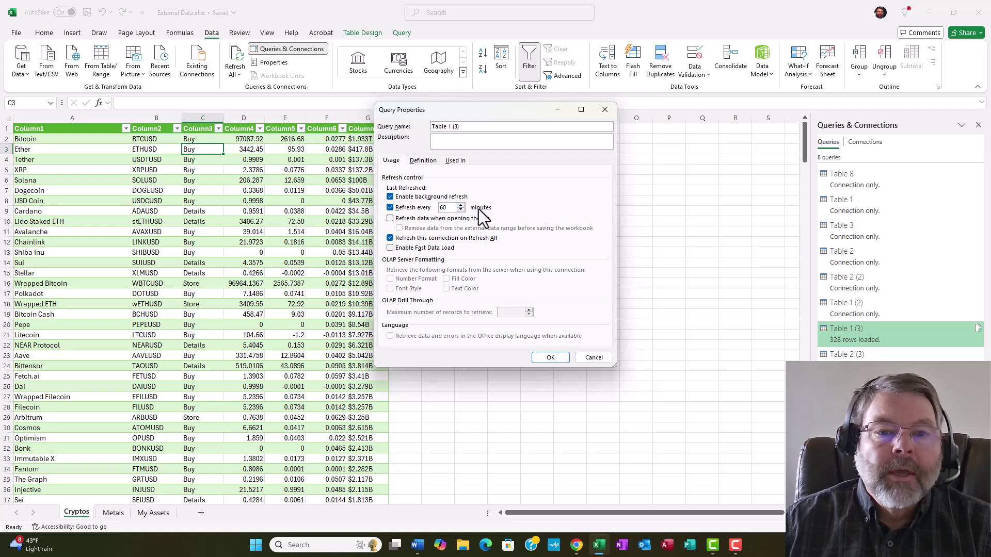
click(391, 219)
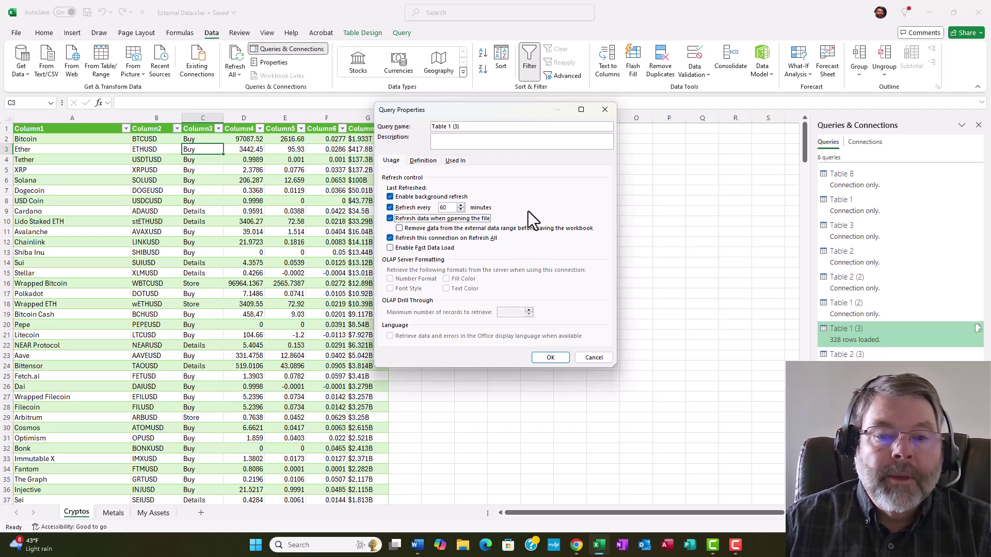
click(548, 358)
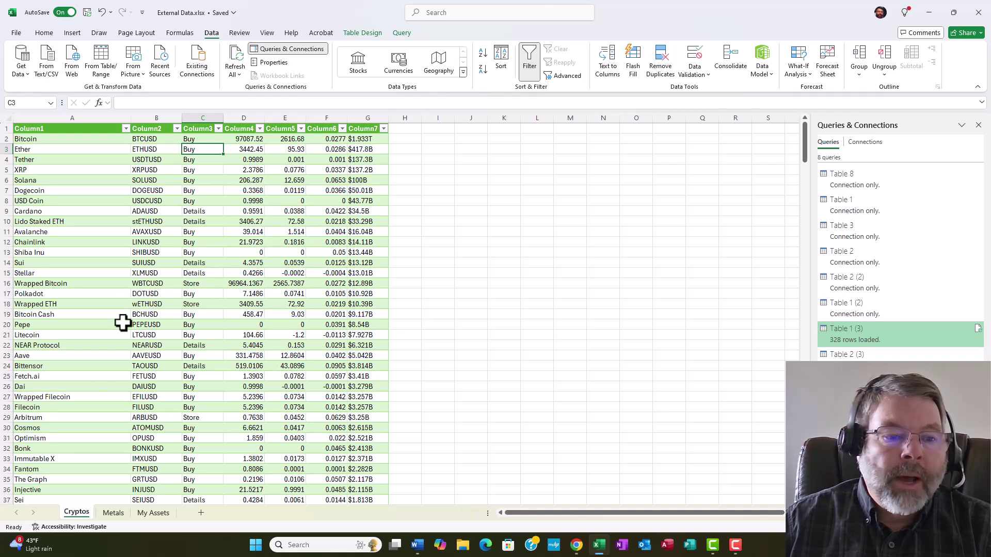
Step: Set the Metals query (Table 2 (3)) to refresh every 60 minutes and on file open
click(112, 513)
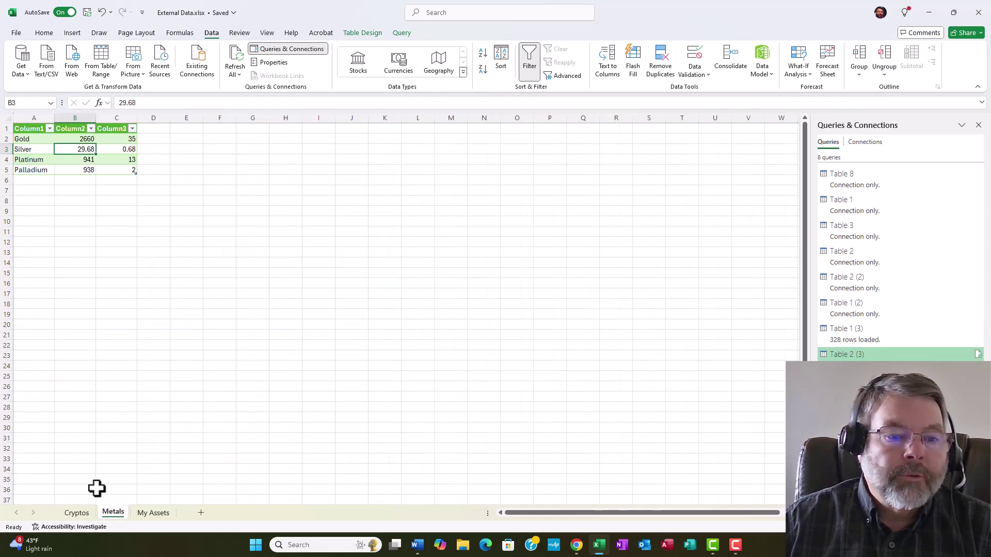
click(237, 71)
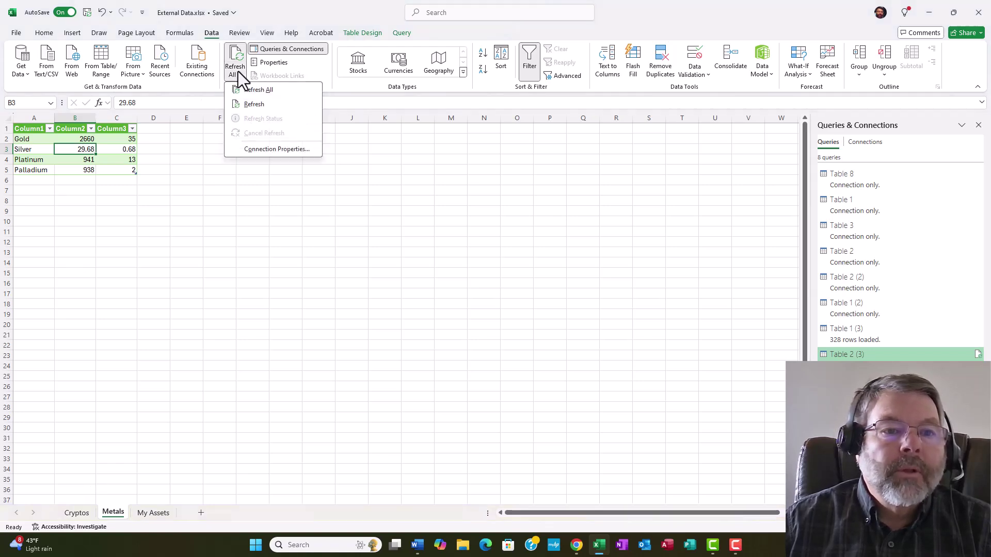
click(252, 150)
click(388, 212)
click(390, 218)
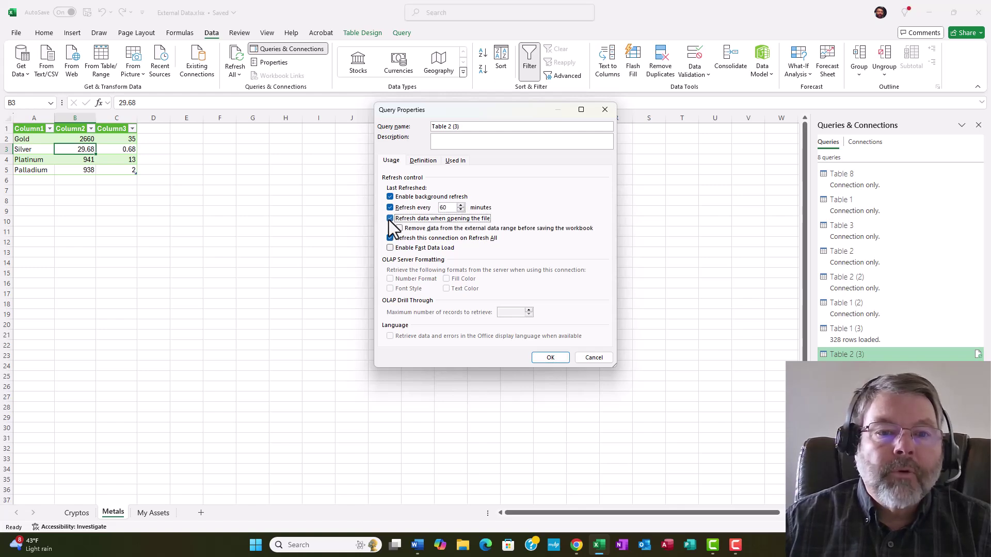
click(547, 358)
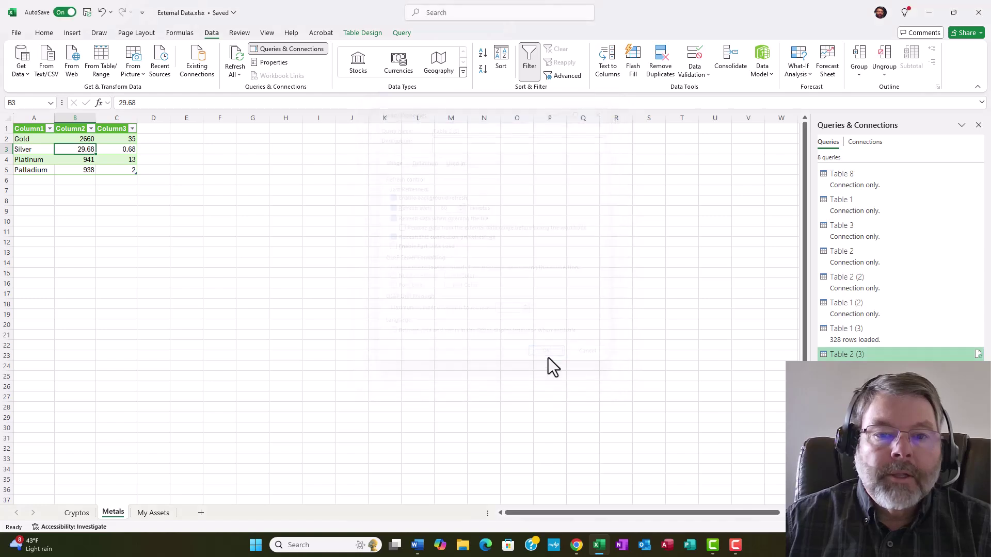
Step: On My Assets, check the Bitcoin, Ethereum and Gold price formulas in column B
click(153, 513)
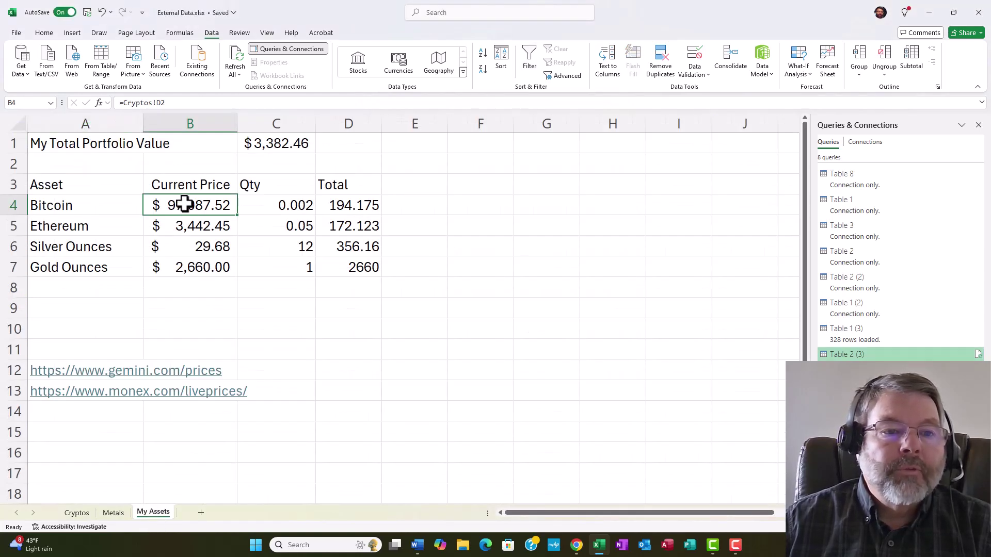
click(187, 229)
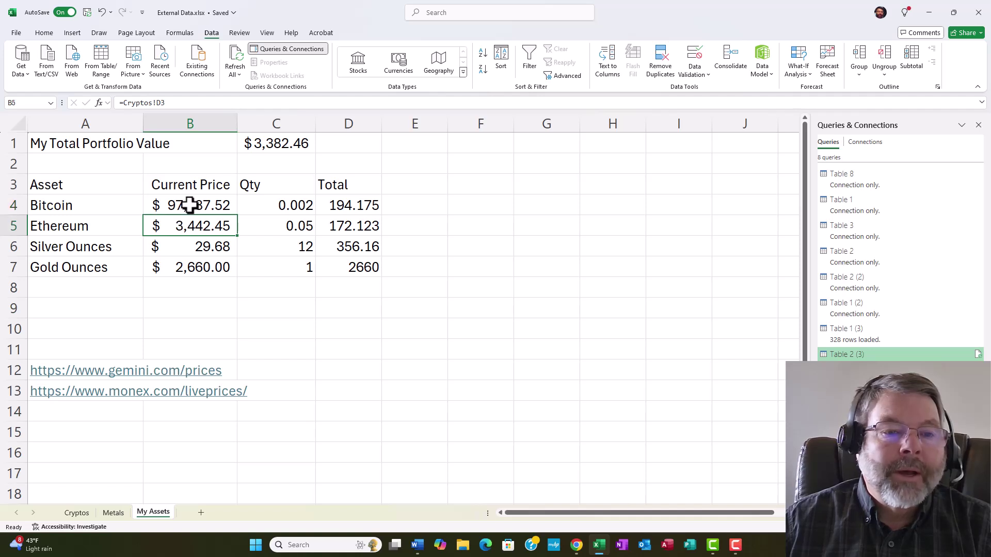
click(190, 209)
click(199, 267)
click(198, 205)
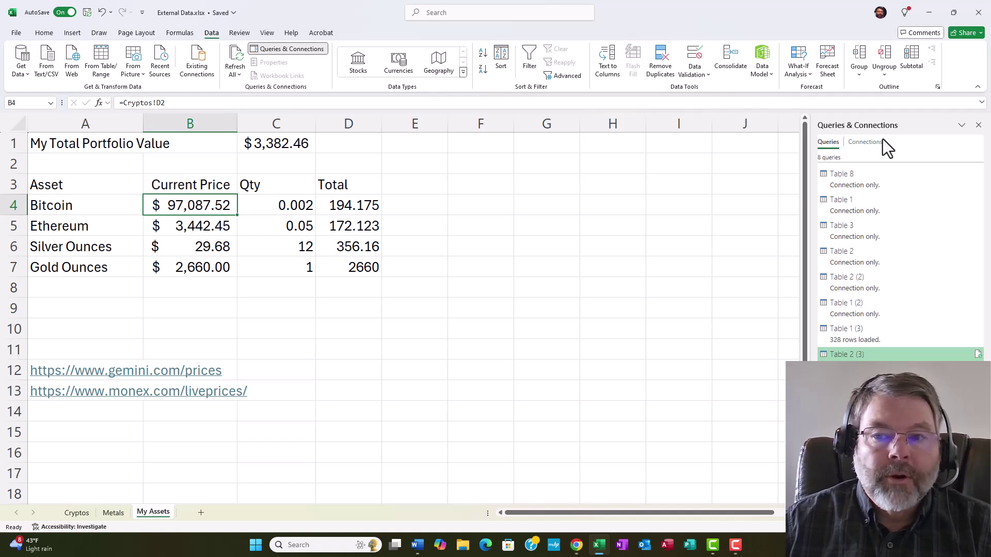
Step: Close the Queries & Connections pane and refresh all linked prices, totalling $3,382.46
click(977, 126)
click(161, 184)
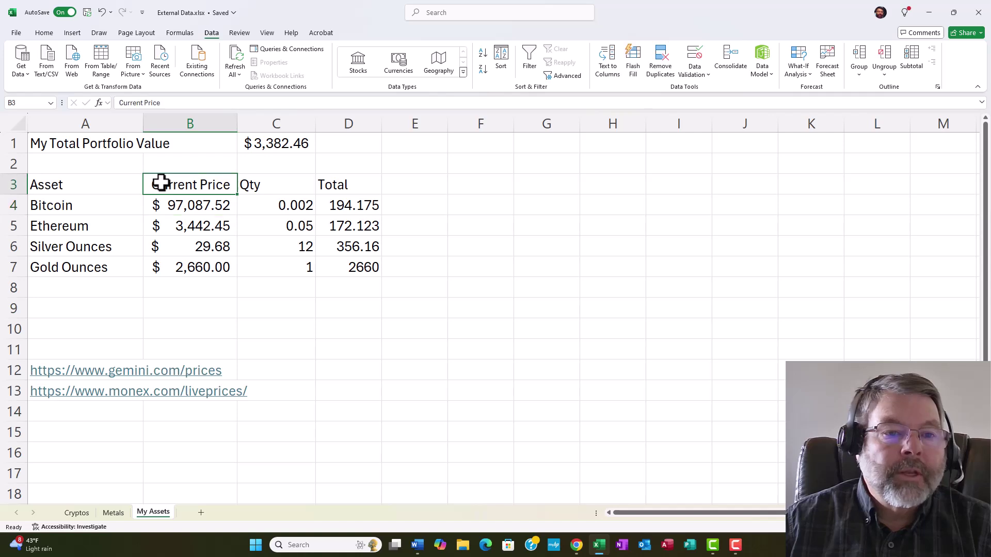
click(172, 265)
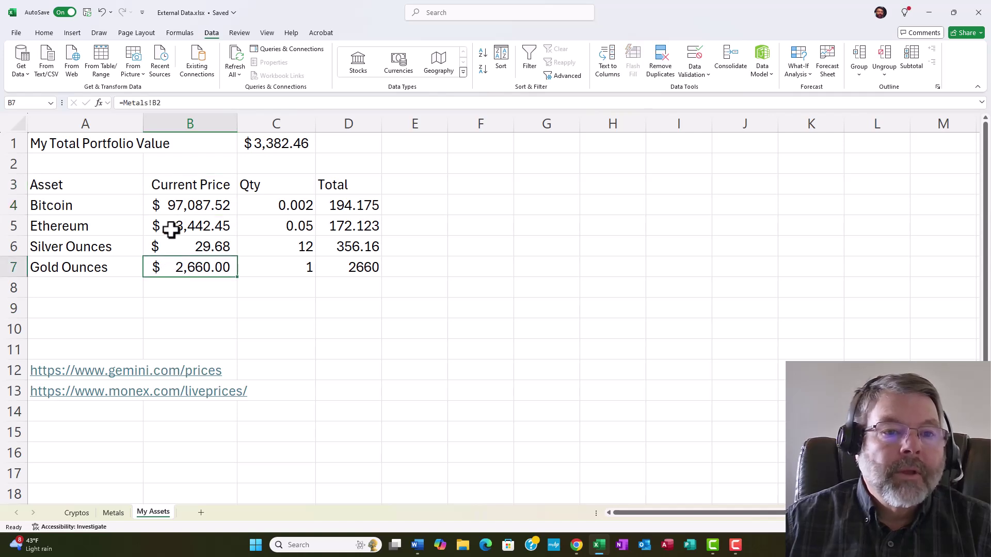
click(235, 55)
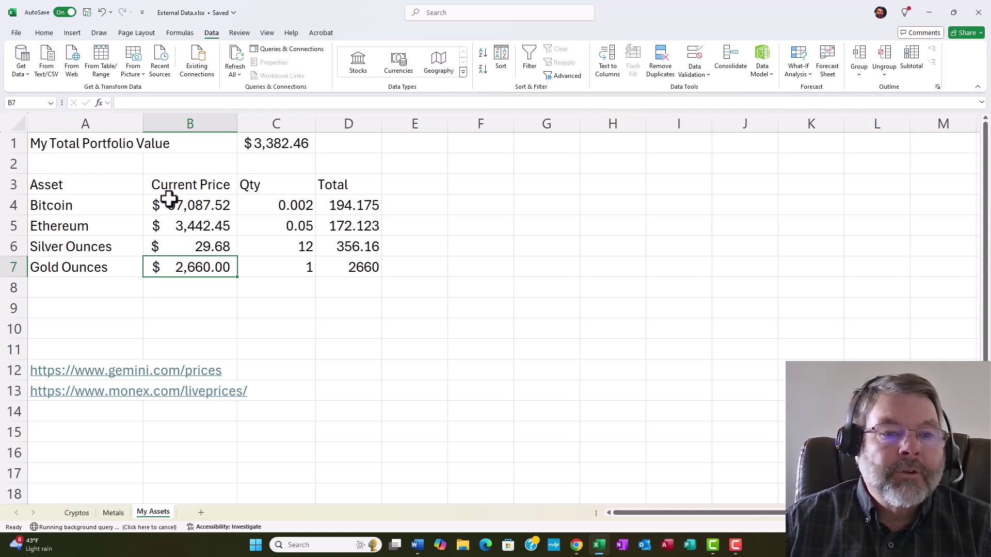
click(189, 206)
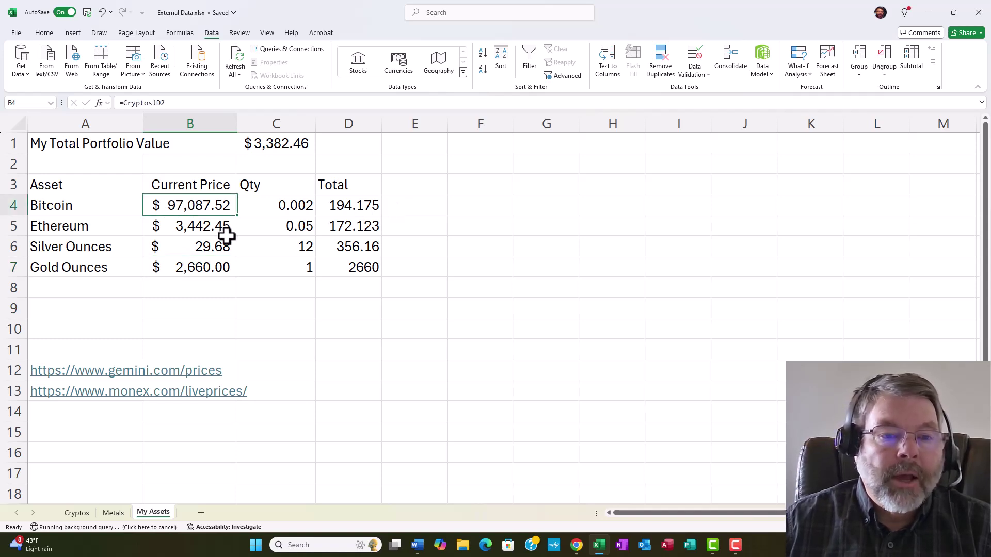
Step: Close the External Data workbook, leaving ExternalDataAssets.xlsx open with link updates disabled
click(360, 272)
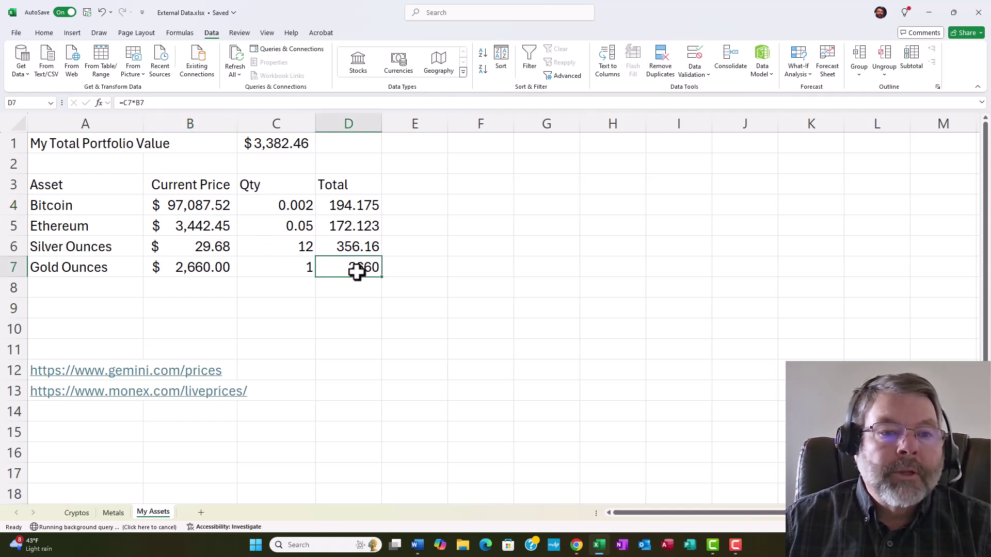
click(15, 34)
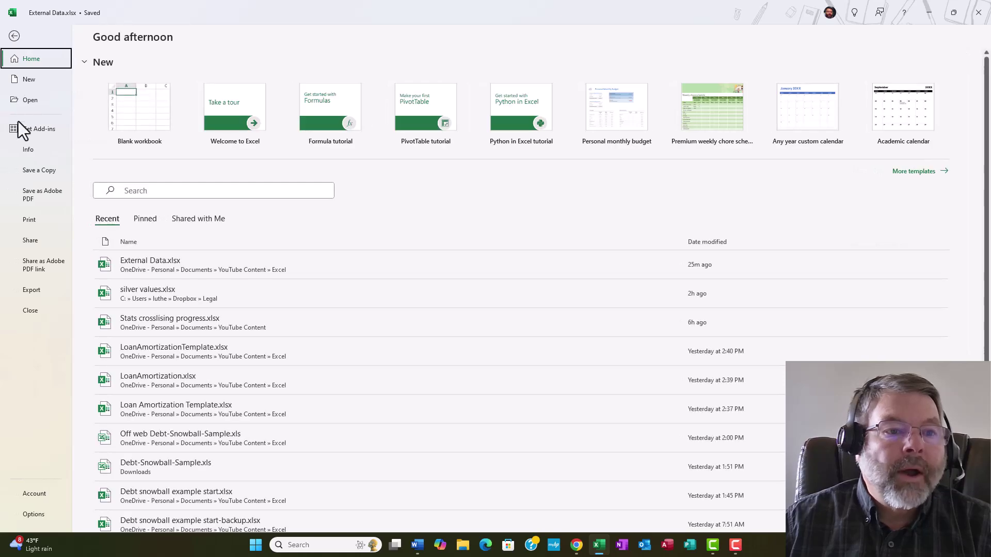
click(21, 312)
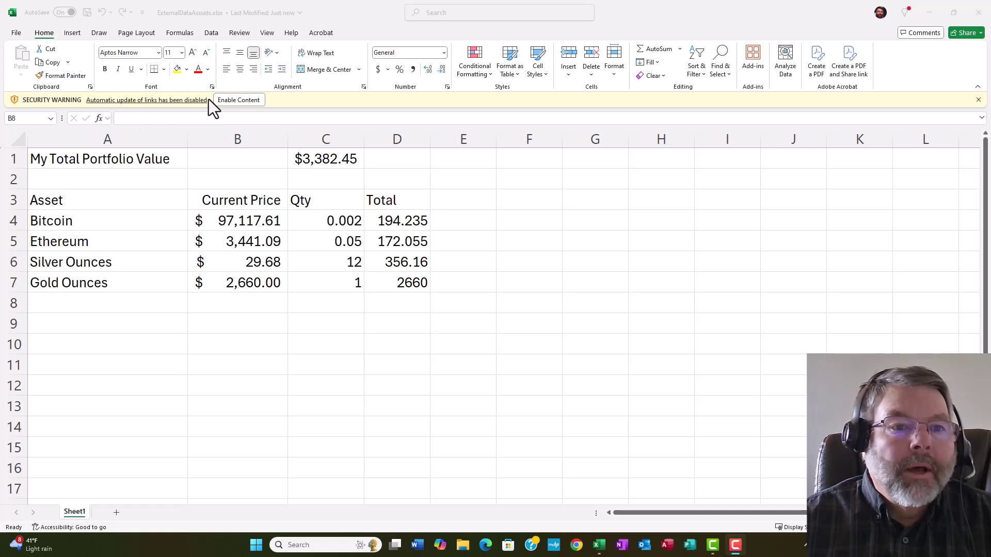
Step: Enable content in ExternalDataAssets.xlsx and mark it as a Trusted Document
click(243, 100)
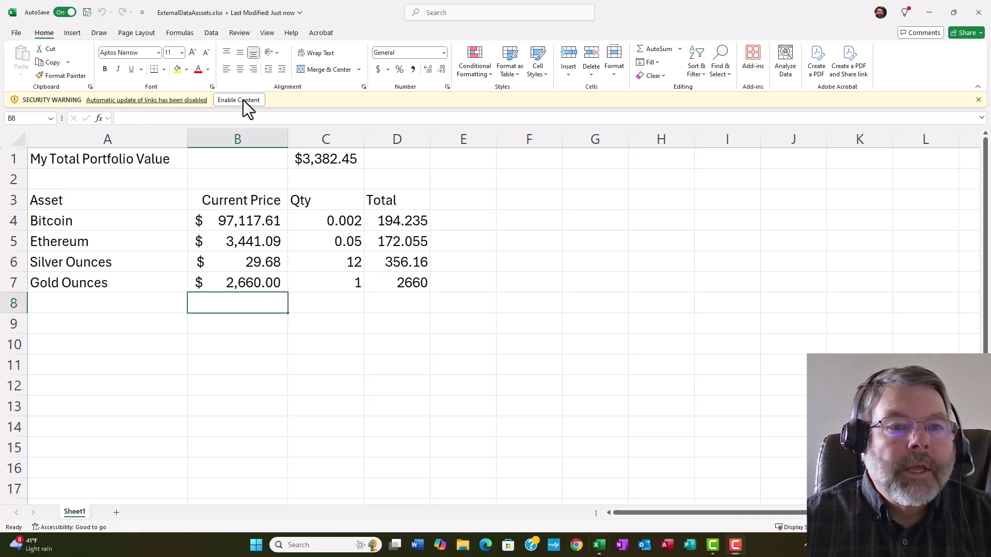
click(243, 100)
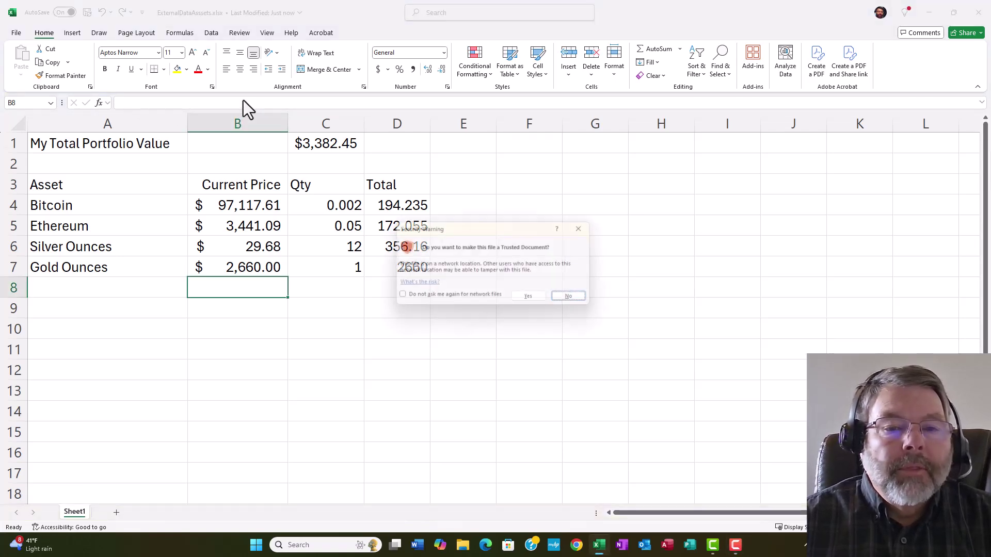
drag(446, 227, 438, 179)
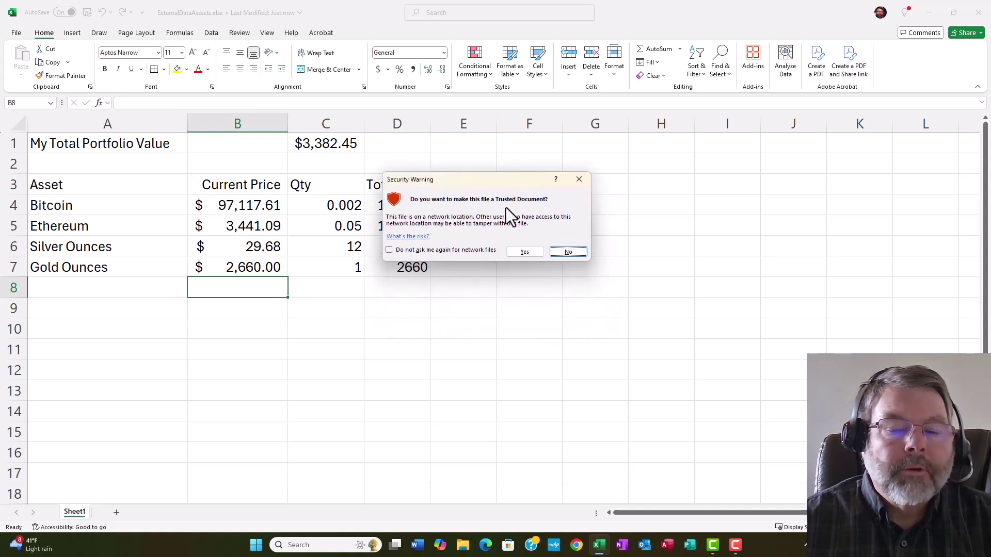
click(524, 252)
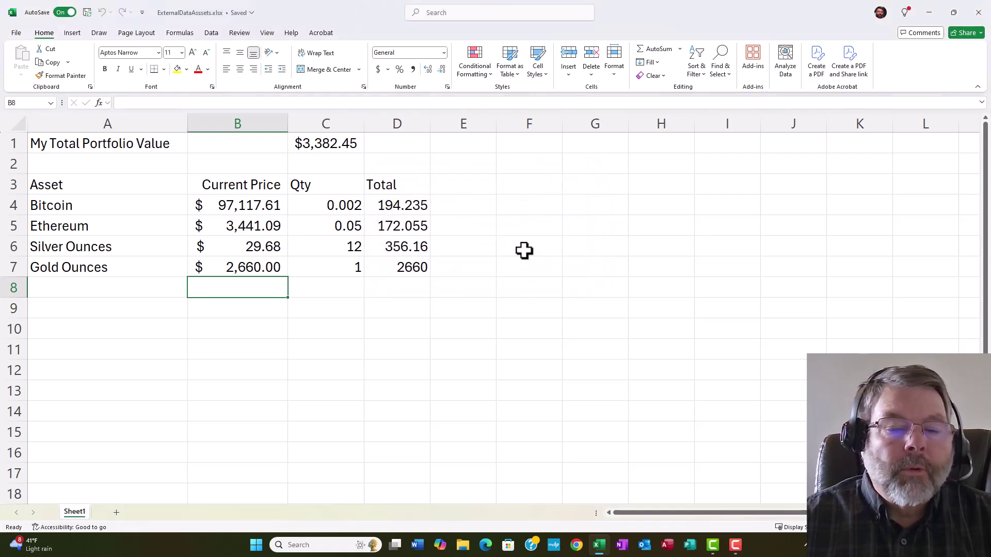